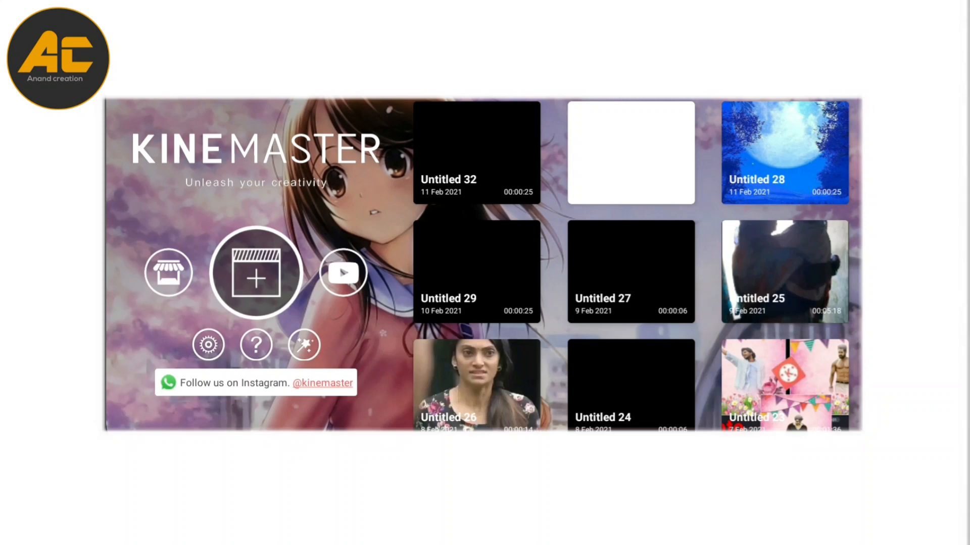
Create a new 9:16 vertical project with the full-moon night image from Favourites as background.
click(256, 272)
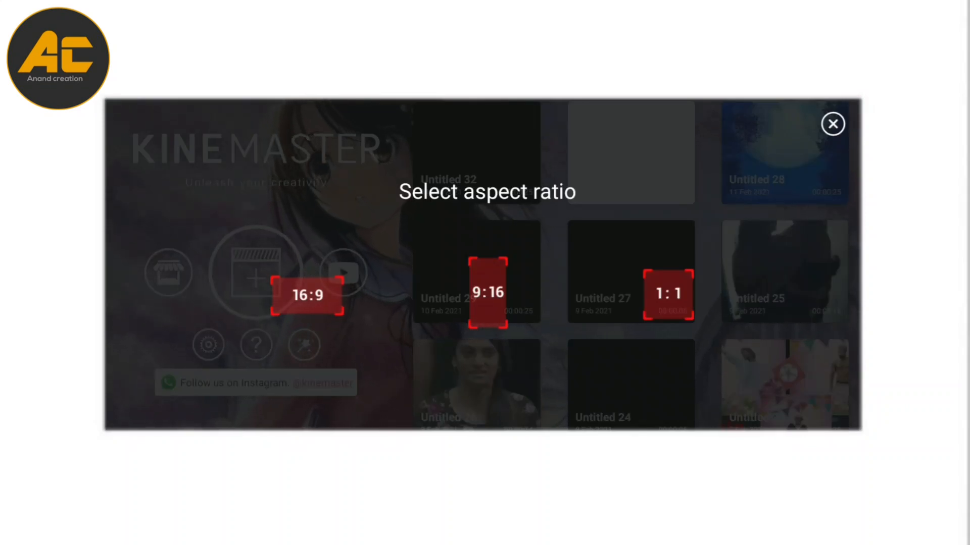
click(488, 292)
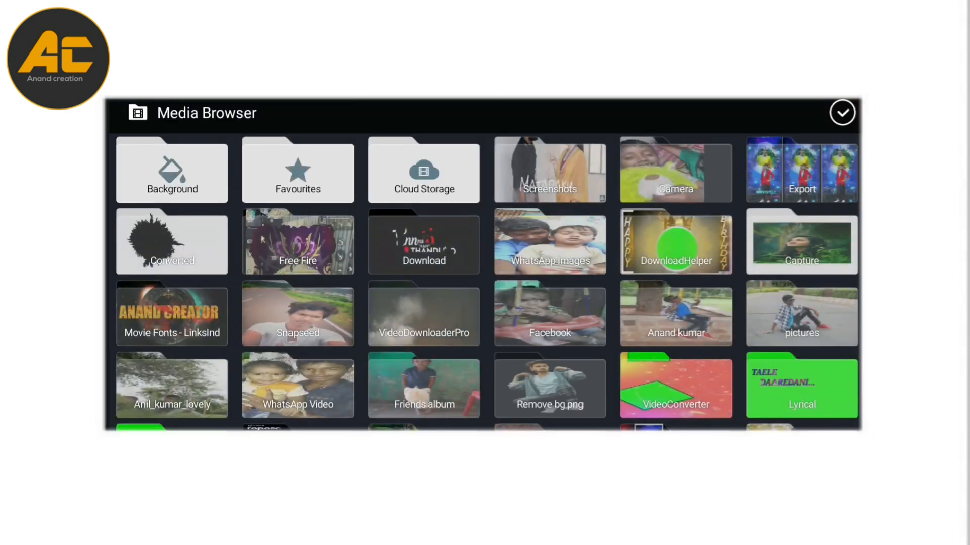
click(298, 170)
click(303, 169)
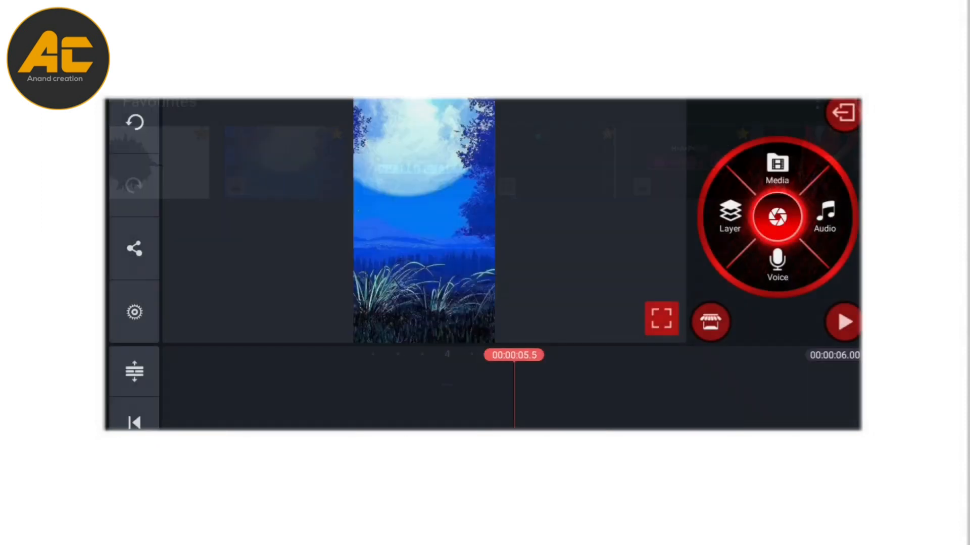
Reframe the moon clip through Cropping so the moon sits centrally, and confirm.
click(441, 382)
click(777, 156)
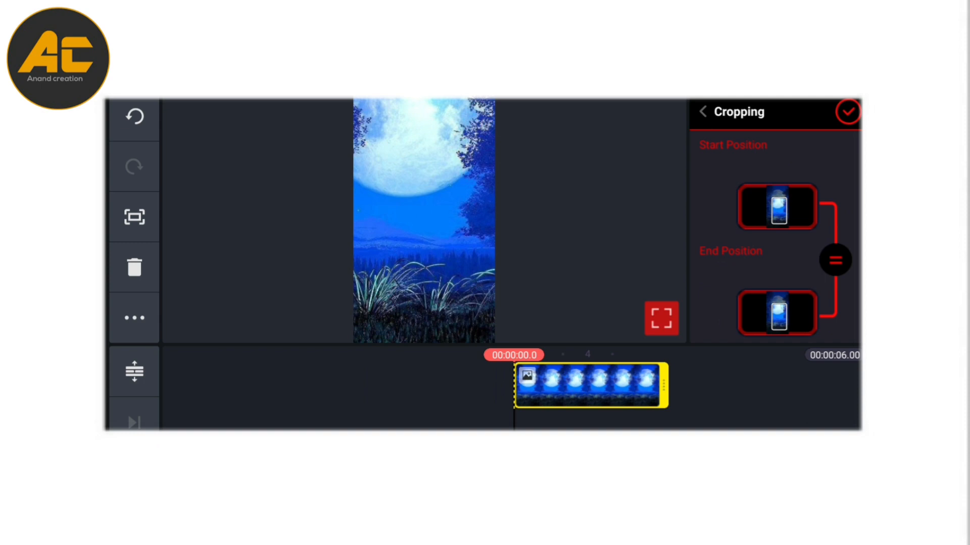
click(847, 111)
click(591, 386)
click(777, 158)
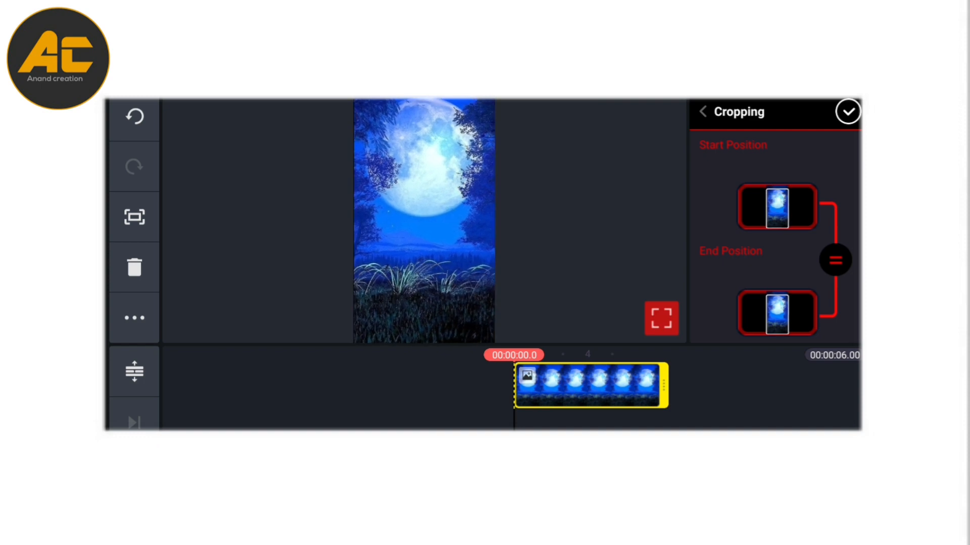
click(848, 111)
Add the blue heart particle video from Favourites as a full-frame media layer.
click(731, 216)
click(682, 149)
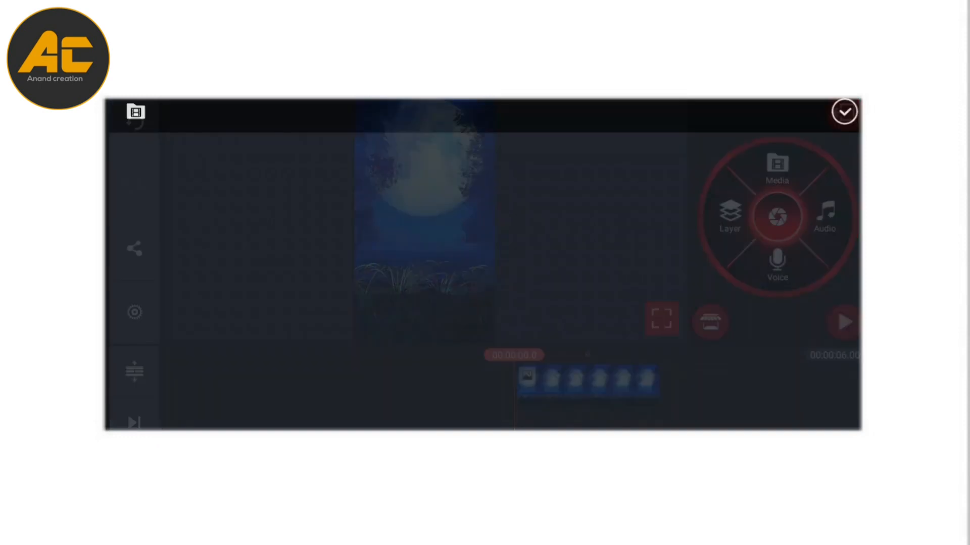
click(298, 168)
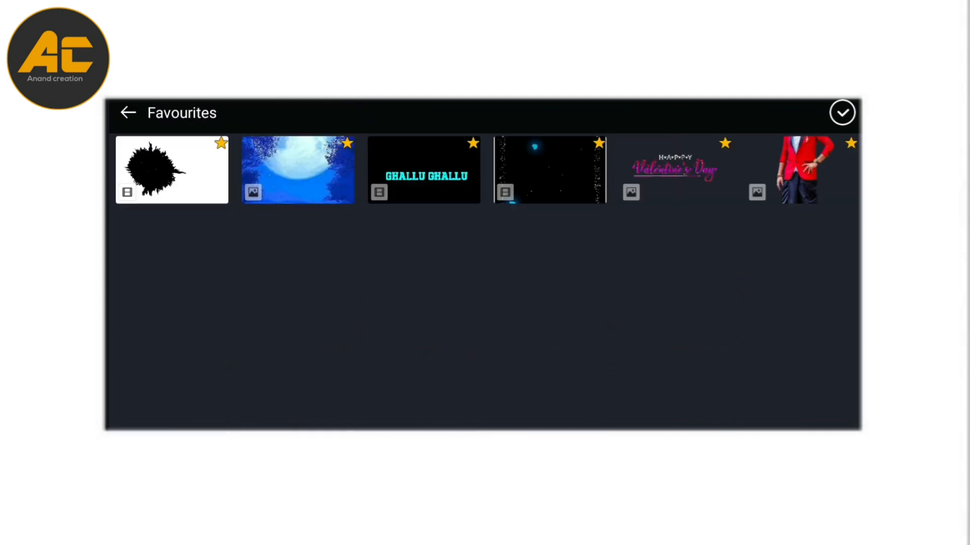
click(550, 170)
click(474, 362)
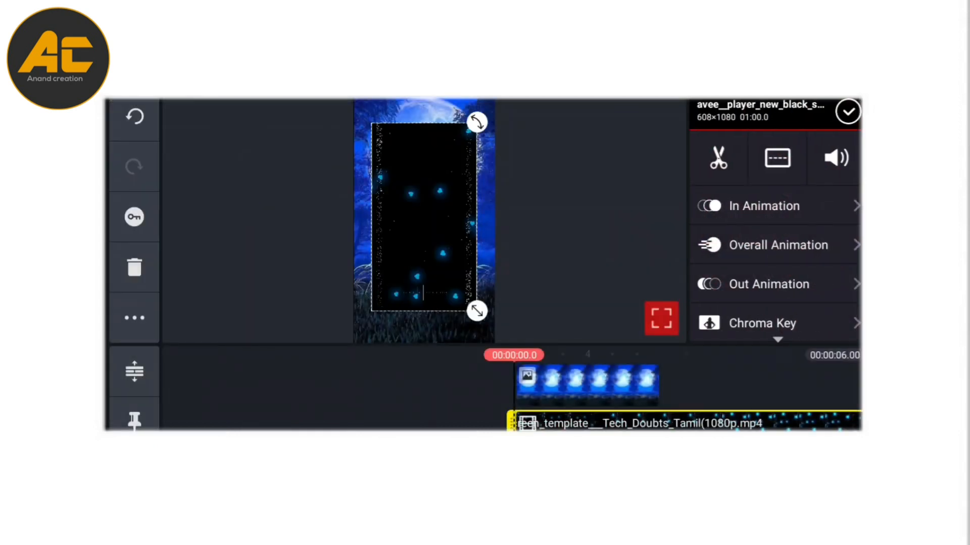
click(816, 189)
click(847, 112)
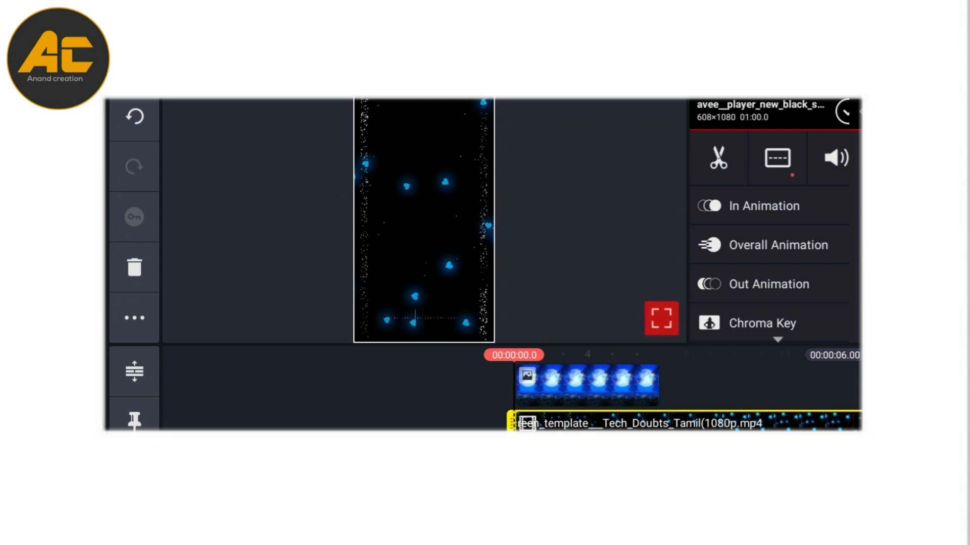
scroll(773, 227, down, 5)
Blend the particle layer in Screen mode so the moon shows through.
click(753, 242)
scroll(773, 266, down, 1)
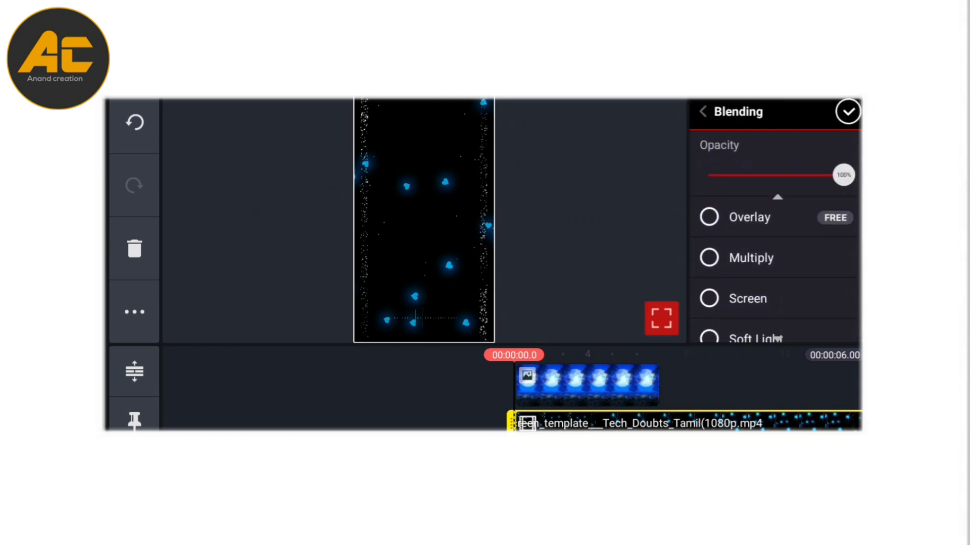
click(751, 299)
click(856, 112)
Trim the moon background clip down to 13.47 seconds.
click(591, 423)
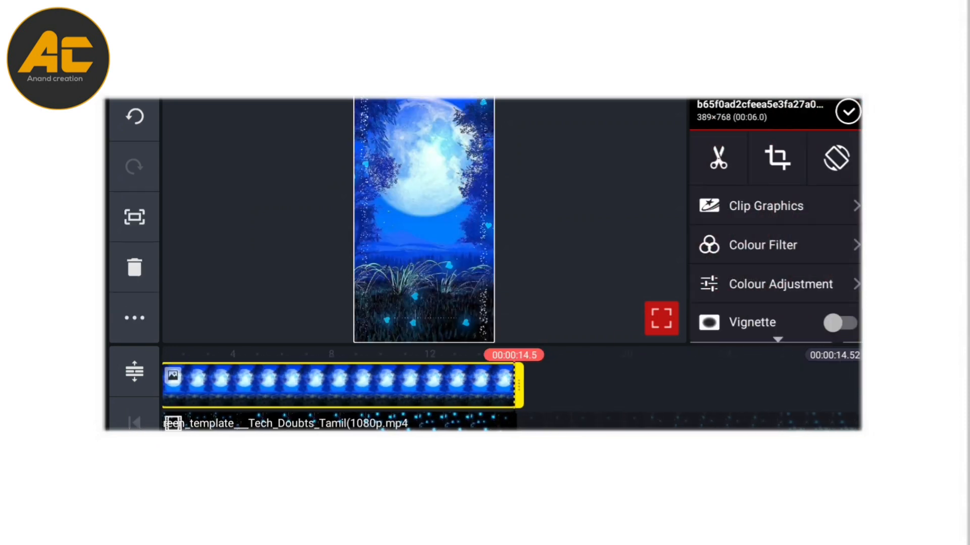
drag(682, 383, 303, 383)
drag(517, 382, 379, 383)
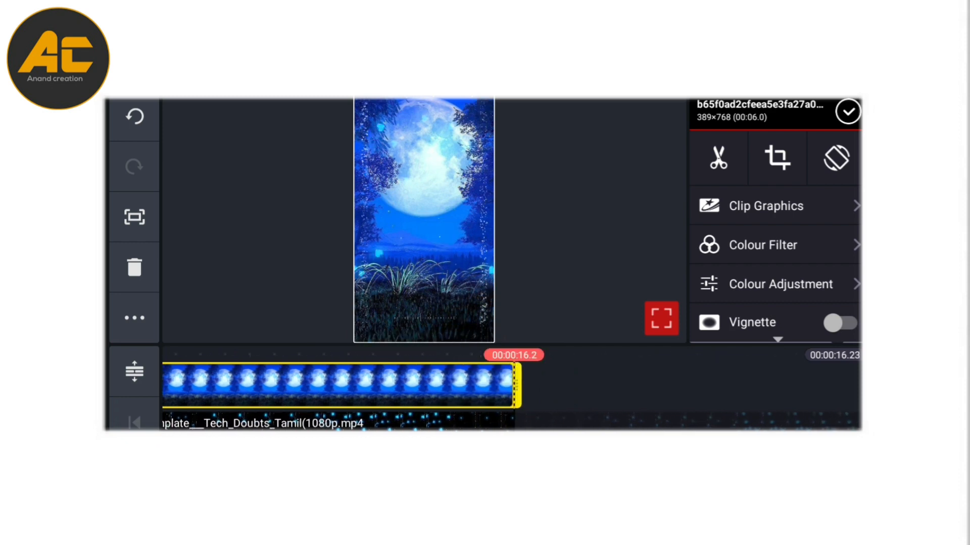
drag(503, 385, 455, 385)
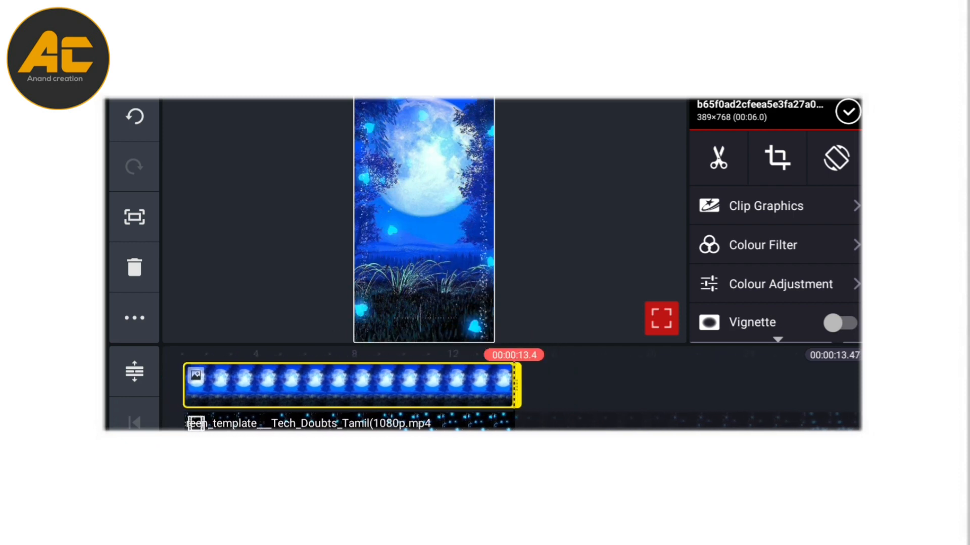
click(591, 227)
Trim the heart particle layer to the right of the playhead at the background's end.
click(340, 423)
click(719, 157)
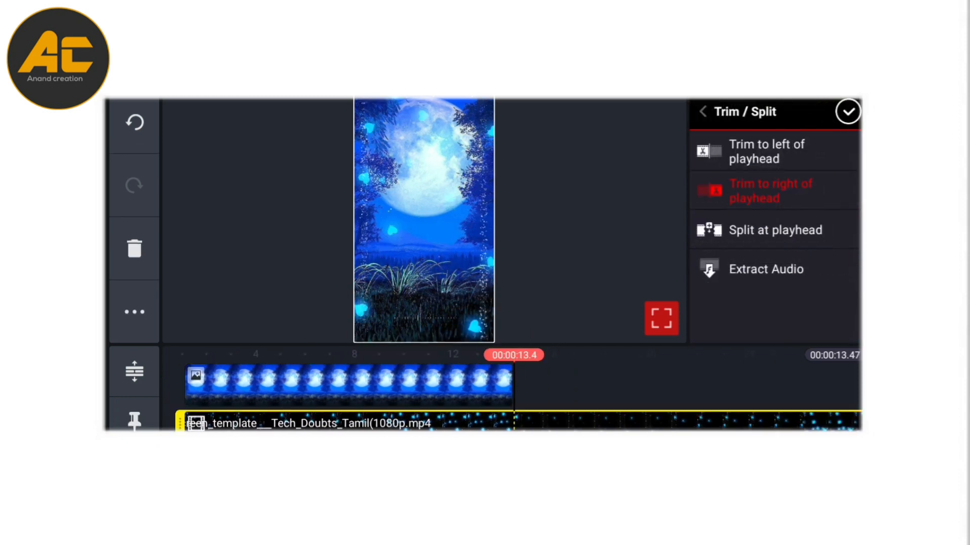
click(591, 228)
Add the Happy Valentine's Day title image, move it to the top and boost its contrast.
click(725, 216)
click(685, 144)
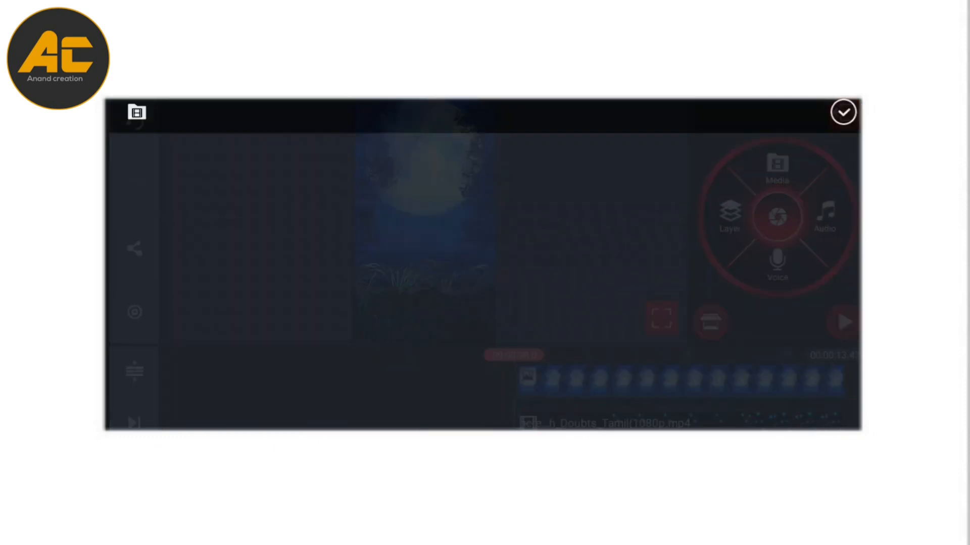
click(298, 173)
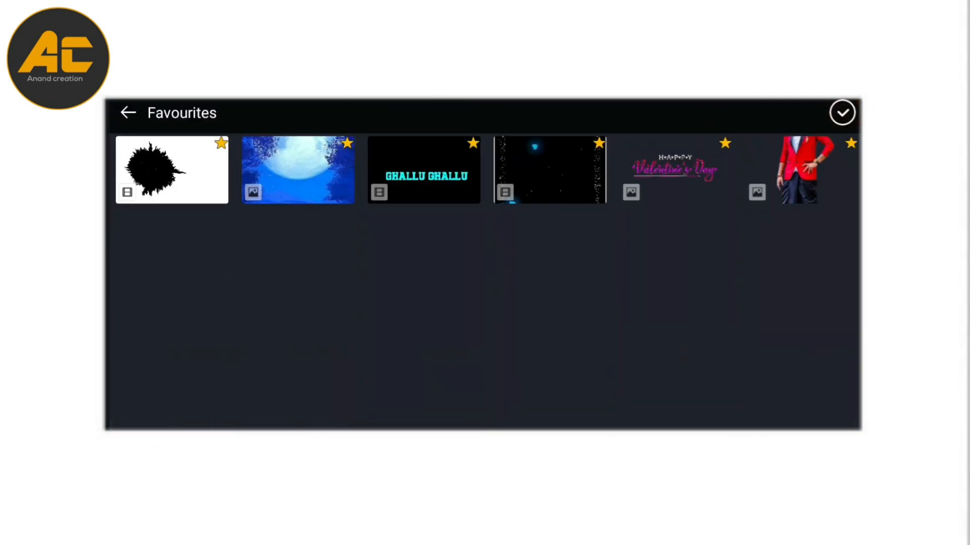
click(674, 170)
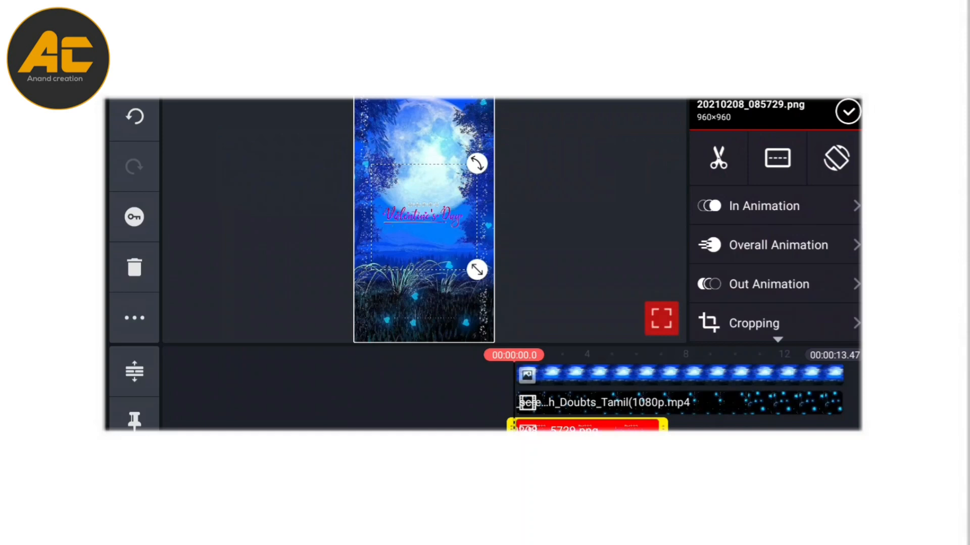
drag(424, 217, 424, 122)
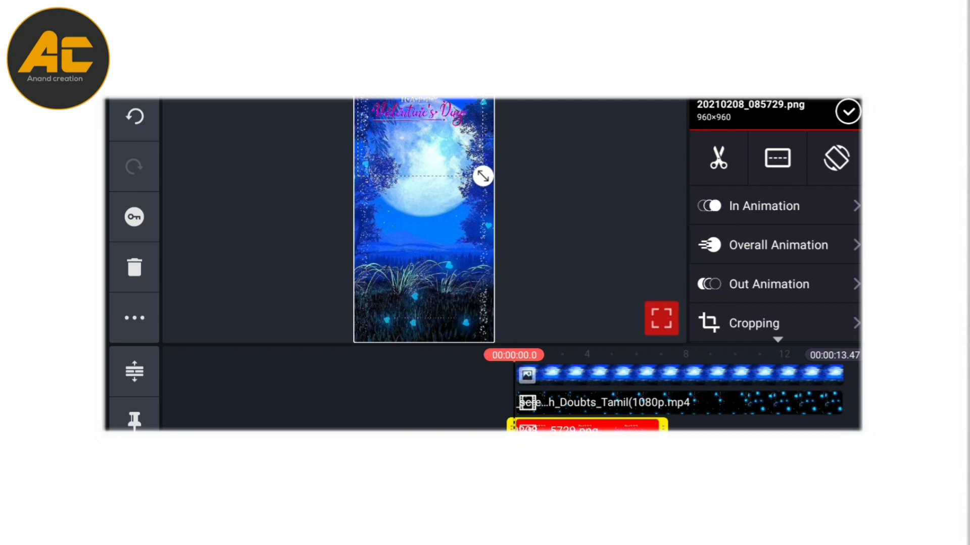
scroll(773, 265, down, 4)
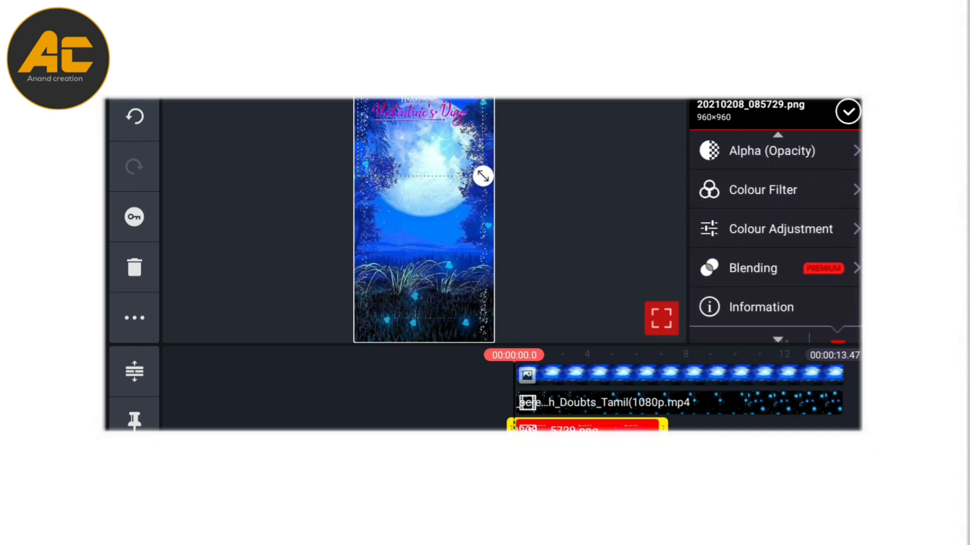
click(780, 229)
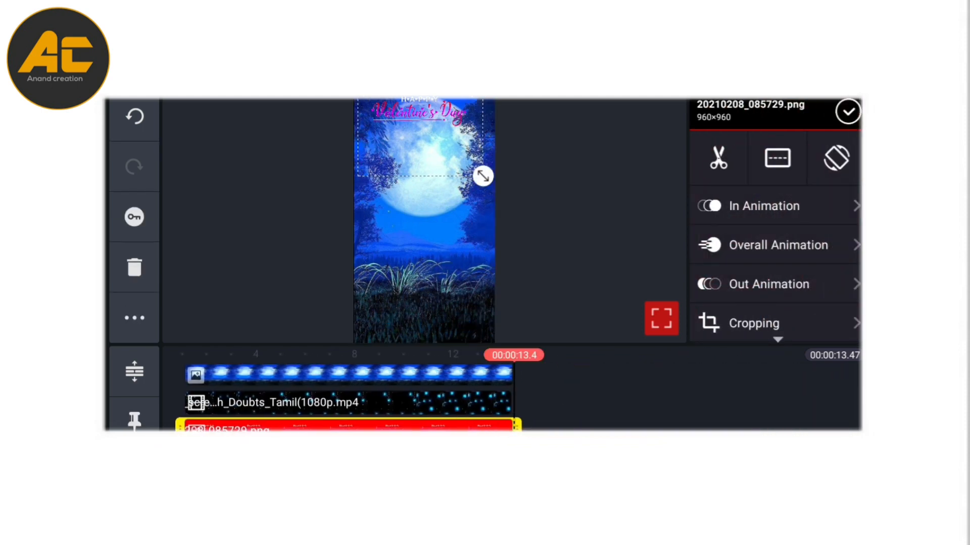
click(848, 112)
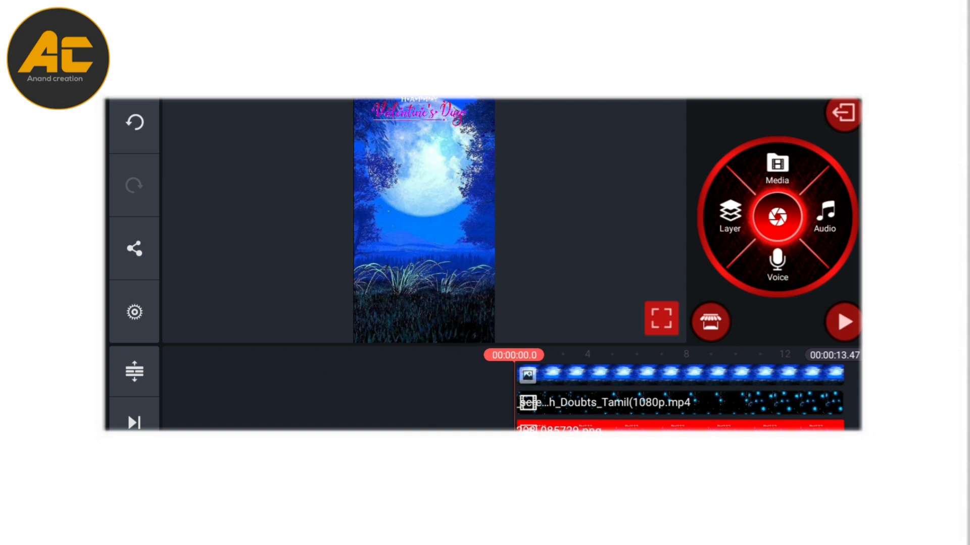
Set the particle video layer's Split Screen to full and resize it to cover the whole frame.
click(678, 427)
click(847, 111)
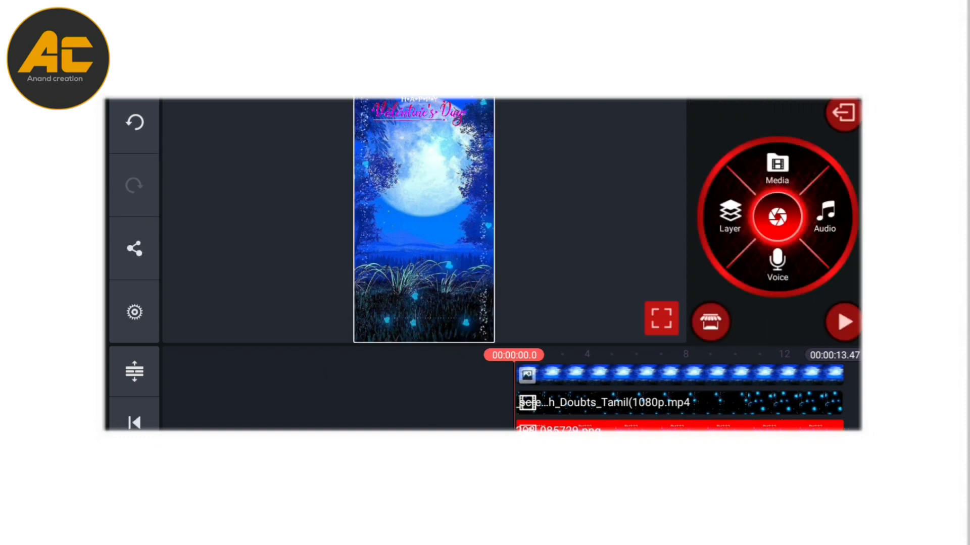
click(678, 402)
click(778, 157)
click(727, 190)
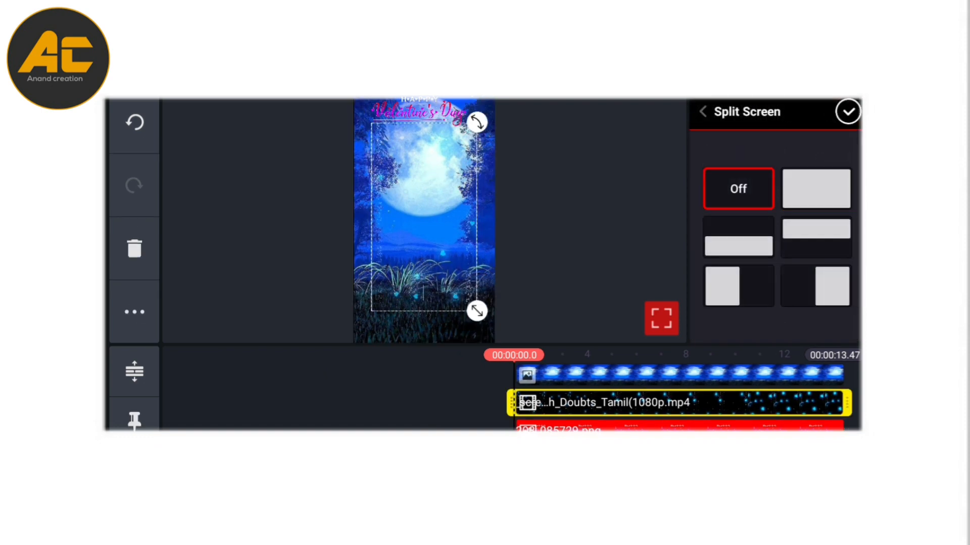
click(704, 111)
drag(476, 121, 485, 182)
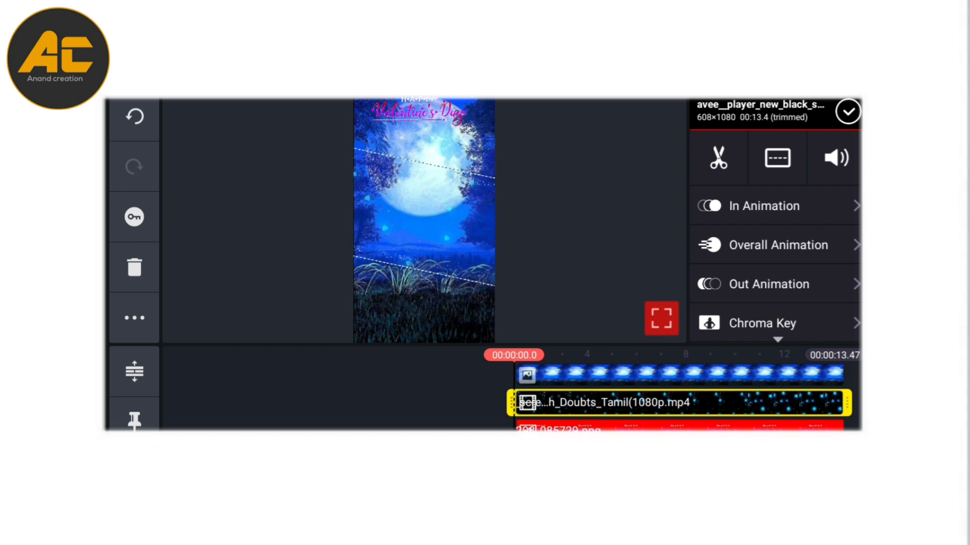
mouse_move(391, 321)
mouse_down()
mouse_move(369, 313)
mouse_move(360, 337)
mouse_up()
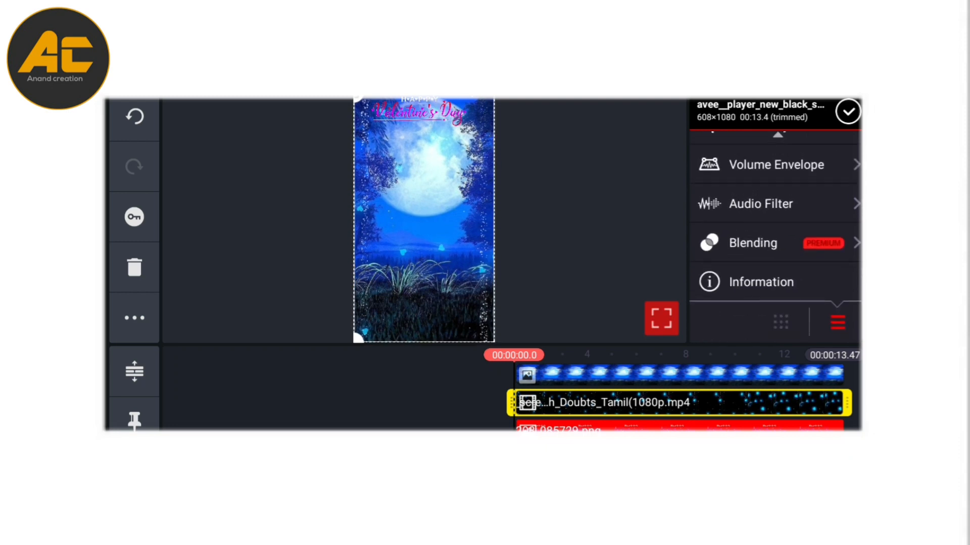
click(266, 227)
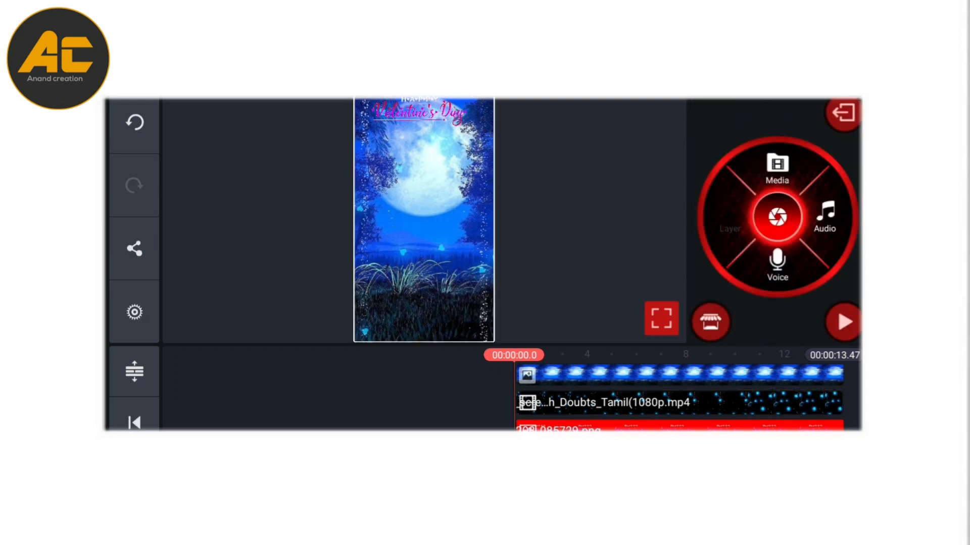
Bring up the media browser to add another layer.
click(730, 227)
click(682, 148)
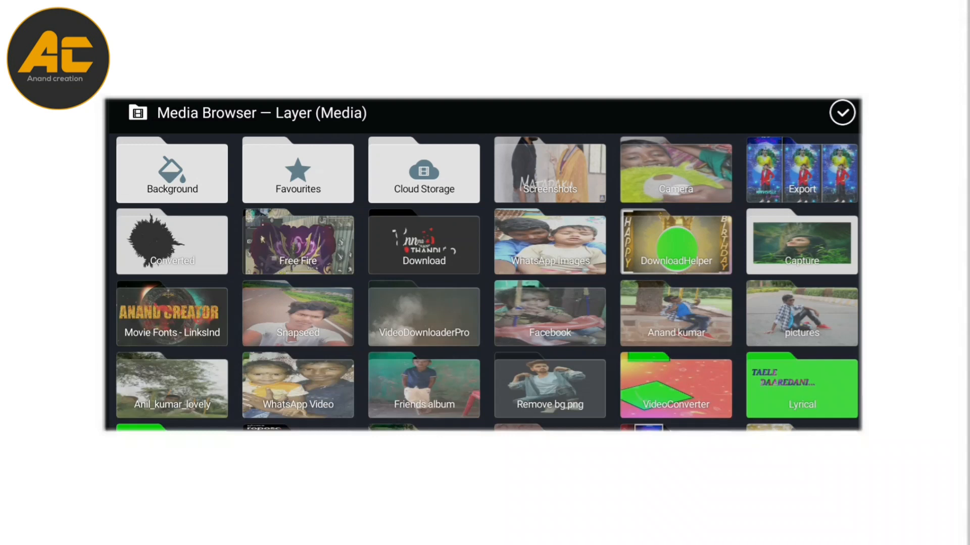
Add the red-jacket man photo from Favourites, shrink it and place it low over the moon.
click(298, 171)
click(803, 169)
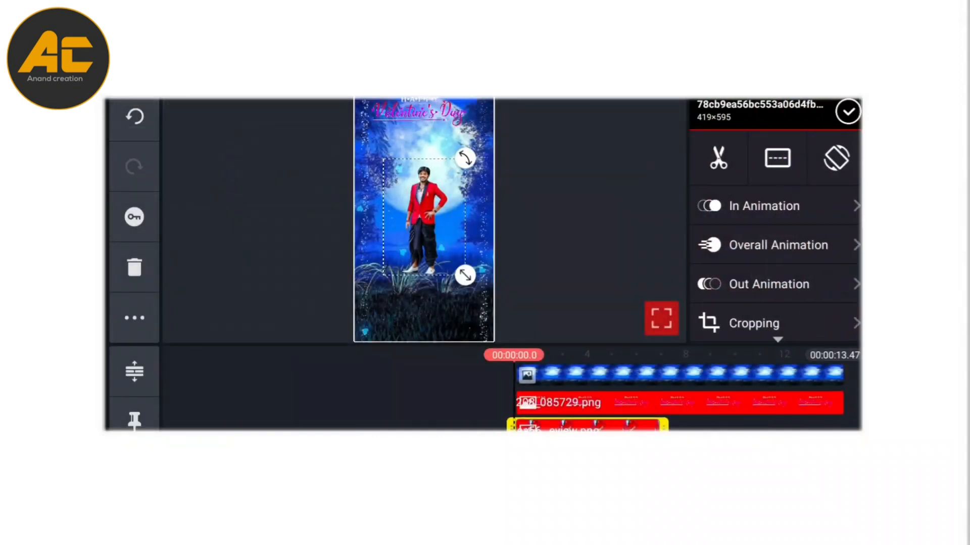
drag(489, 311, 482, 306)
drag(424, 227, 426, 253)
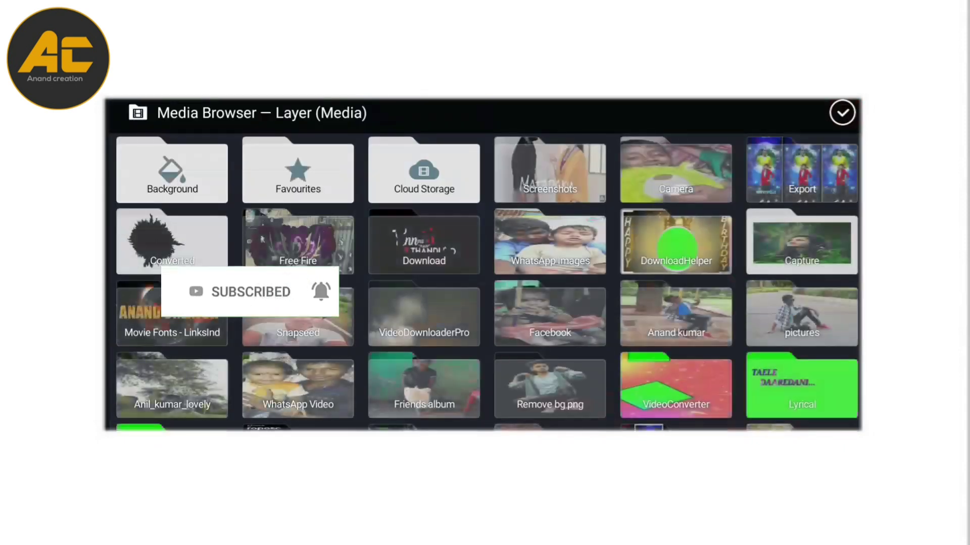
click(298, 170)
Add the whatsapp_status lyrics video lower in the frame, blended in Screen mode.
click(424, 171)
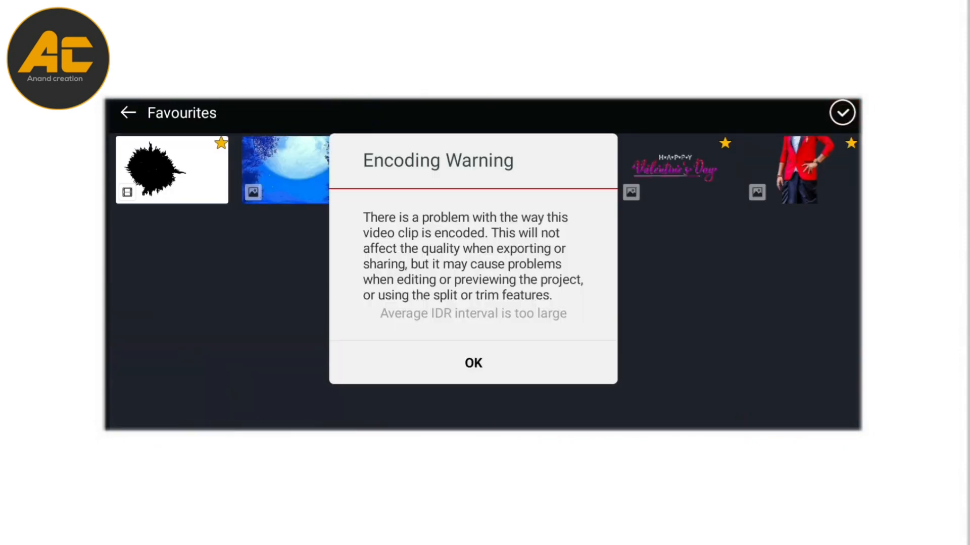
click(473, 362)
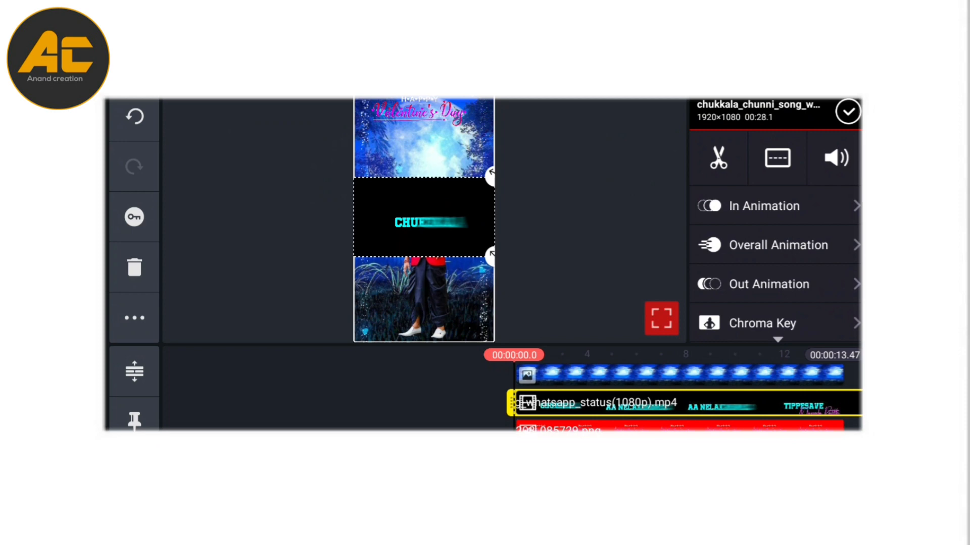
drag(424, 219, 424, 266)
scroll(773, 265, down, 5)
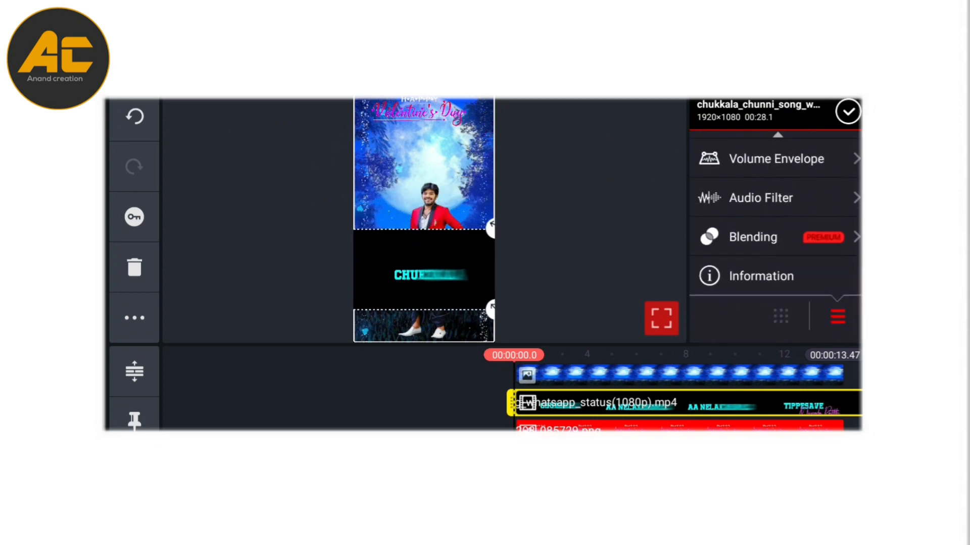
click(750, 243)
click(709, 309)
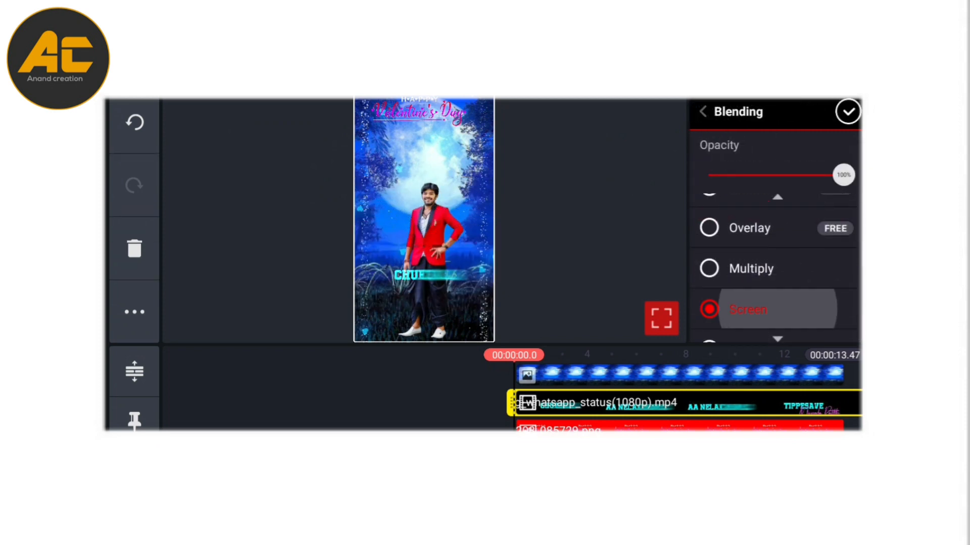
click(847, 111)
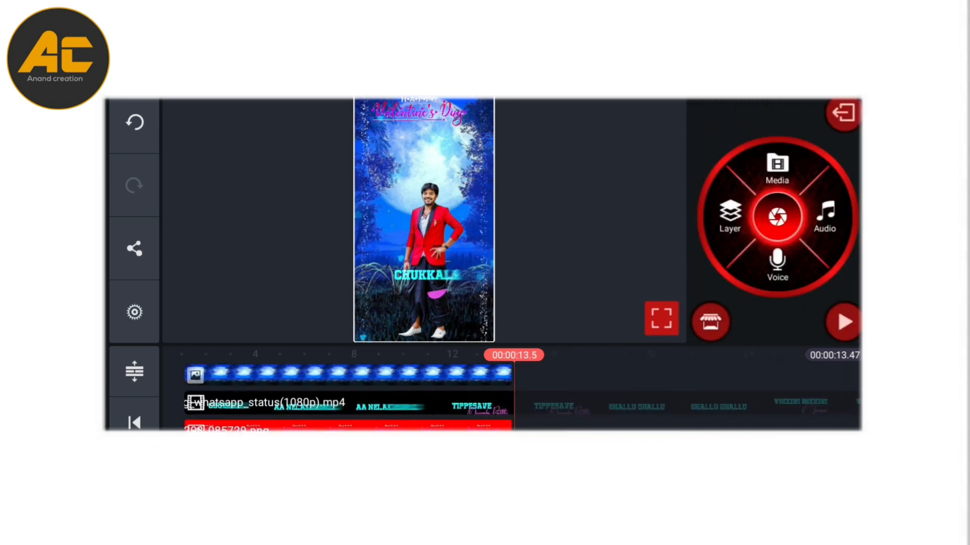
Trim the lyrics layer to the right of the playhead at 13.5s and preview the final frames.
click(341, 404)
click(709, 152)
click(769, 191)
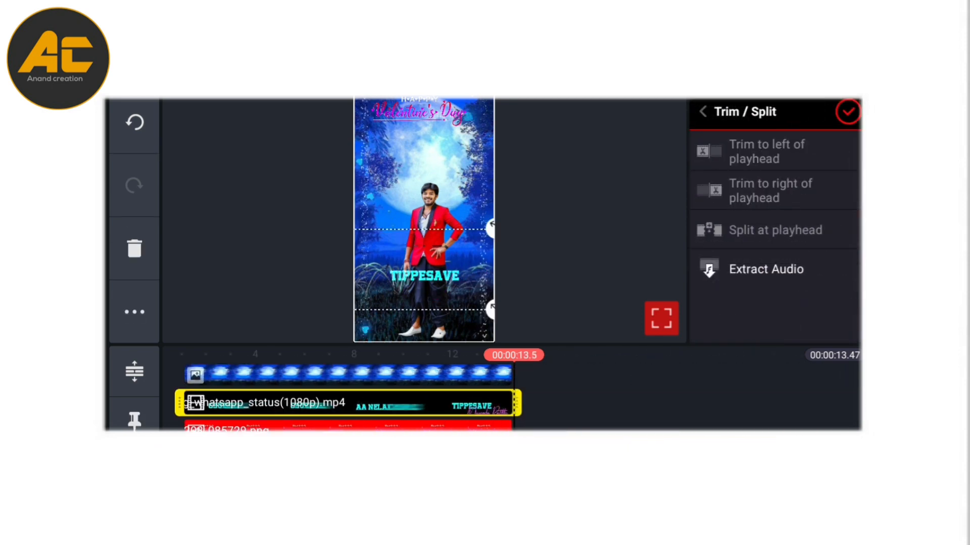
click(848, 111)
click(134, 423)
drag(758, 375, 455, 375)
drag(531, 375, 455, 375)
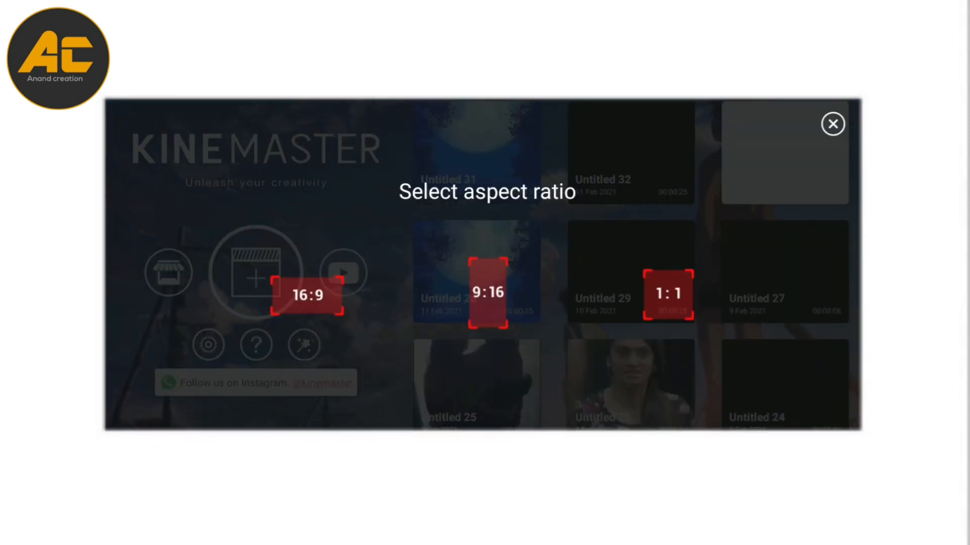
Create a 16:9 project and lengthen the solid colour background to 19.84 seconds.
click(308, 295)
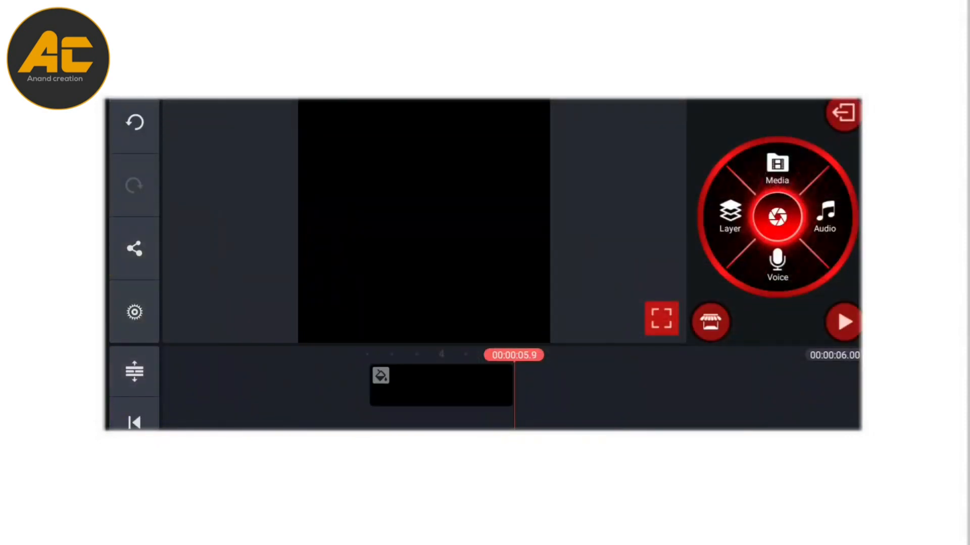
click(441, 386)
drag(515, 386, 659, 387)
click(425, 228)
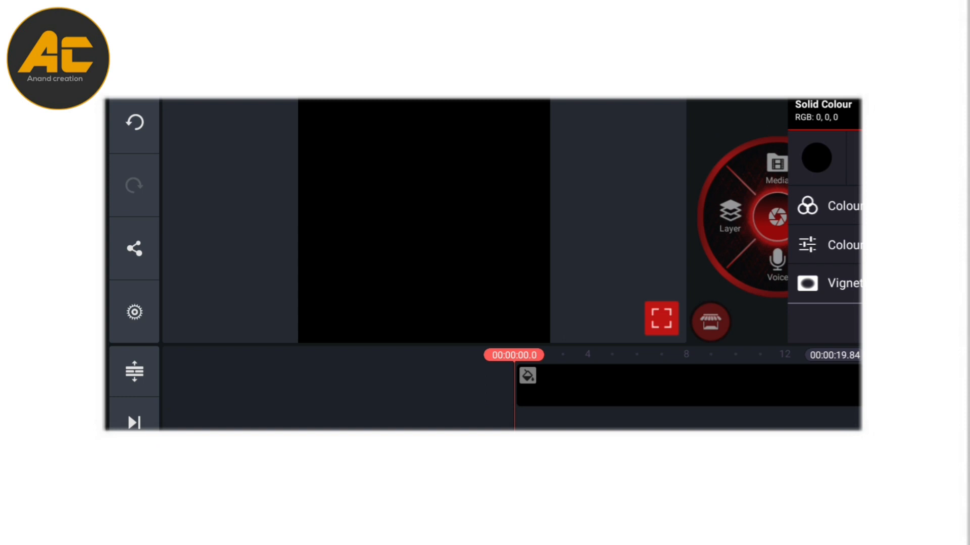
Add the patterned dress photo as a layer and send it behind the ink-splash mask.
click(729, 217)
click(667, 140)
click(186, 170)
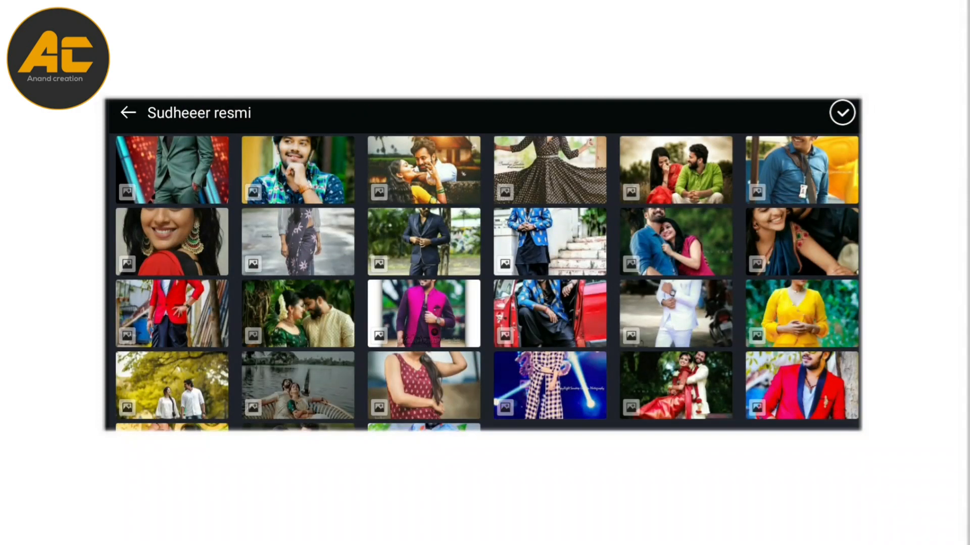
click(549, 169)
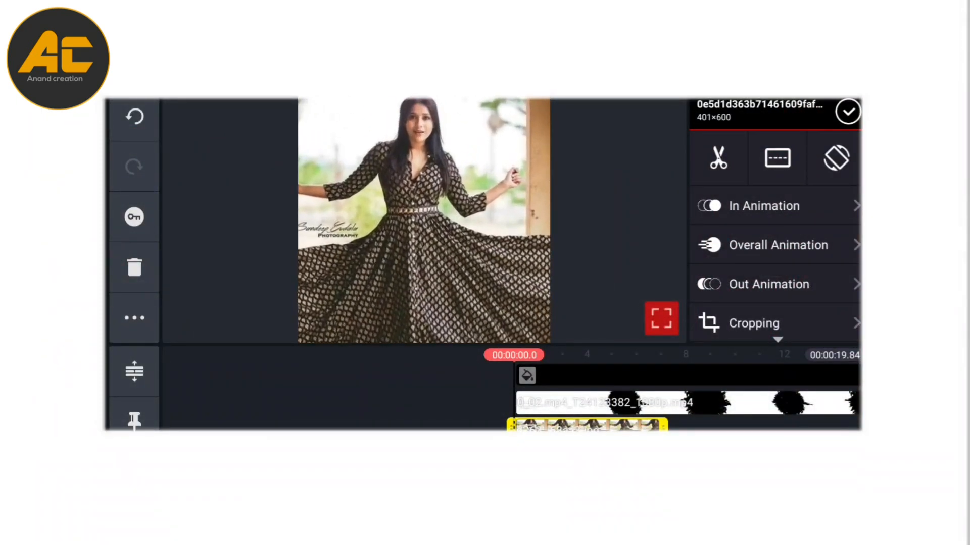
click(135, 317)
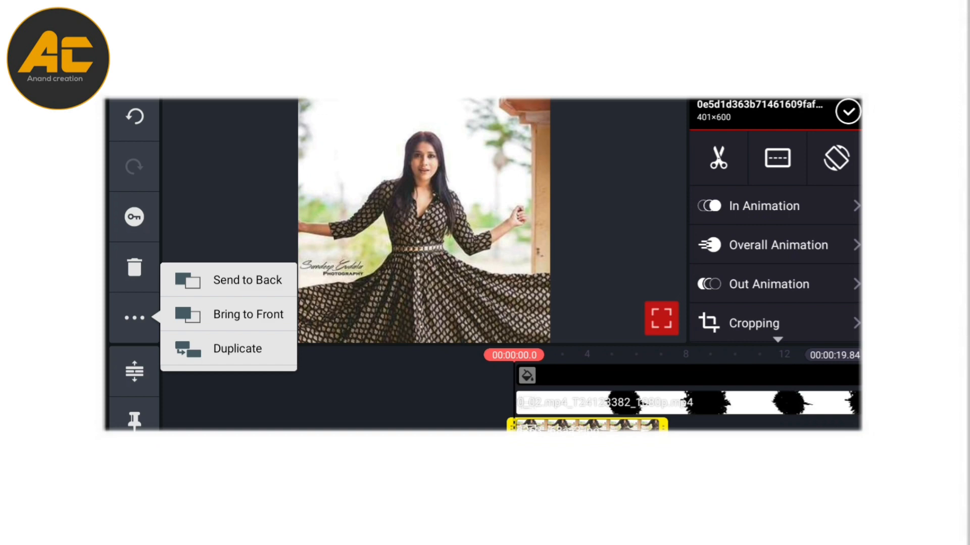
click(247, 280)
click(849, 112)
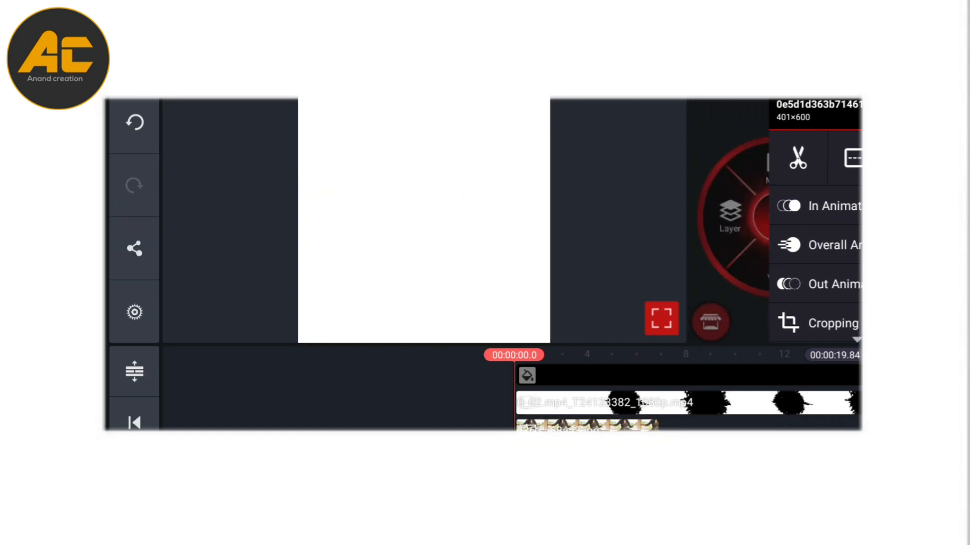
click(451, 425)
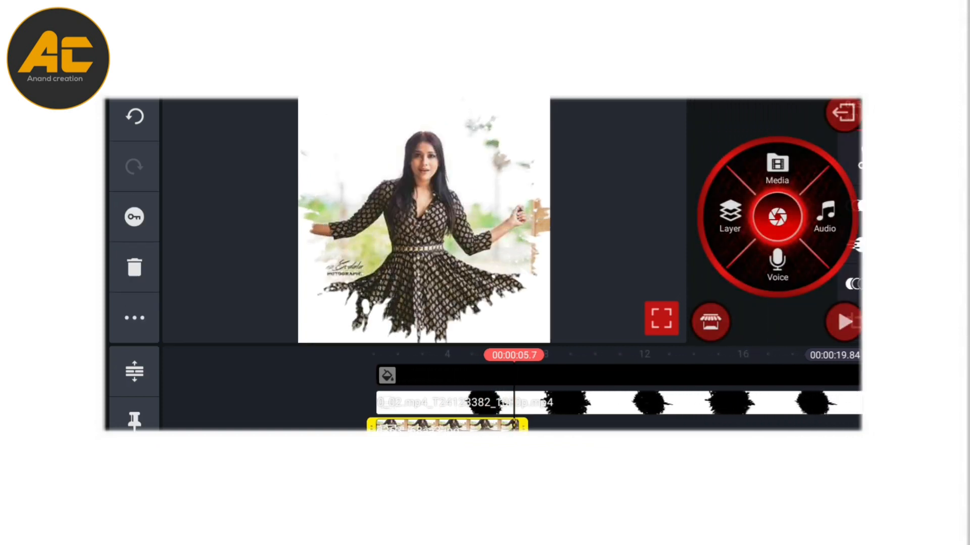
click(606, 227)
Add the smiling saree photo from the Sudheeer resmi folder, enlarge it to fill the frame and send it to back.
click(718, 211)
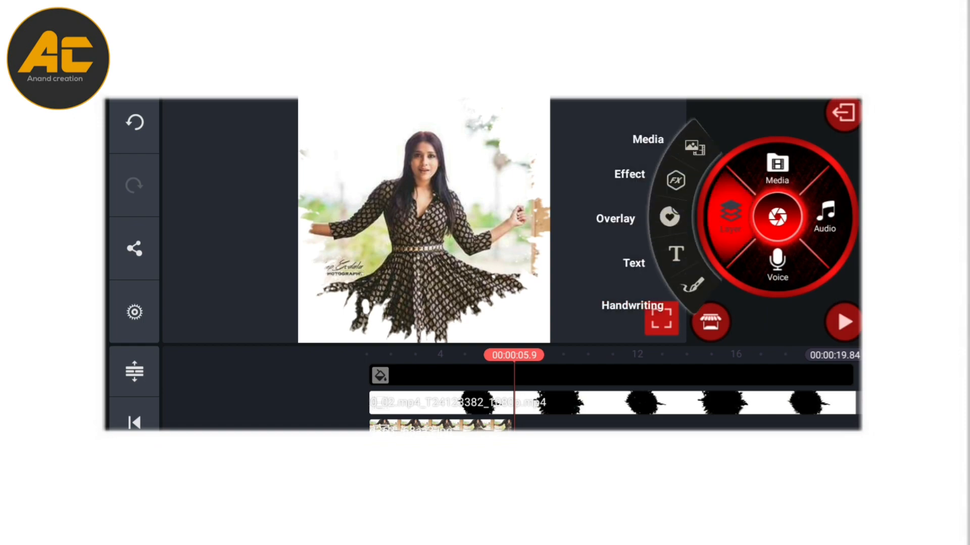
click(686, 140)
click(424, 409)
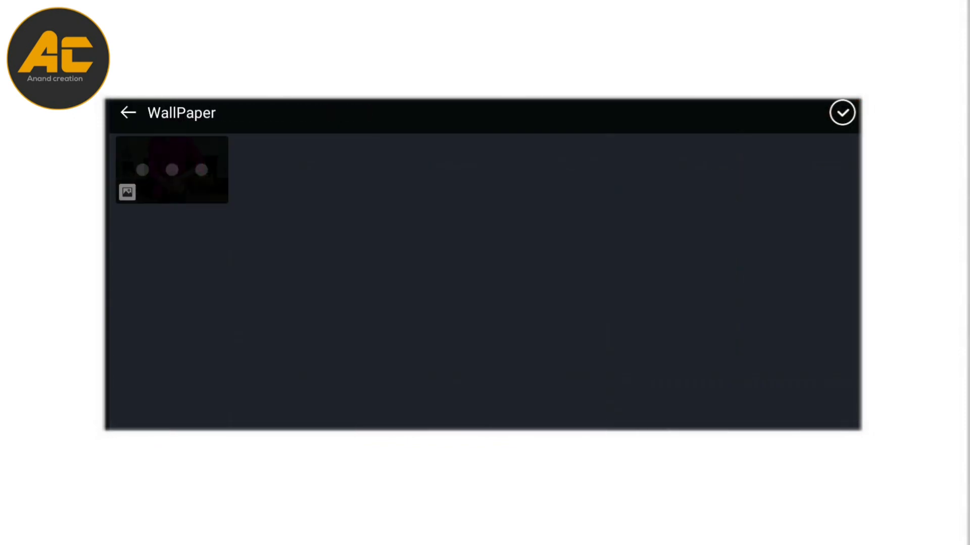
click(129, 113)
click(550, 409)
scroll(485, 265, down, 1)
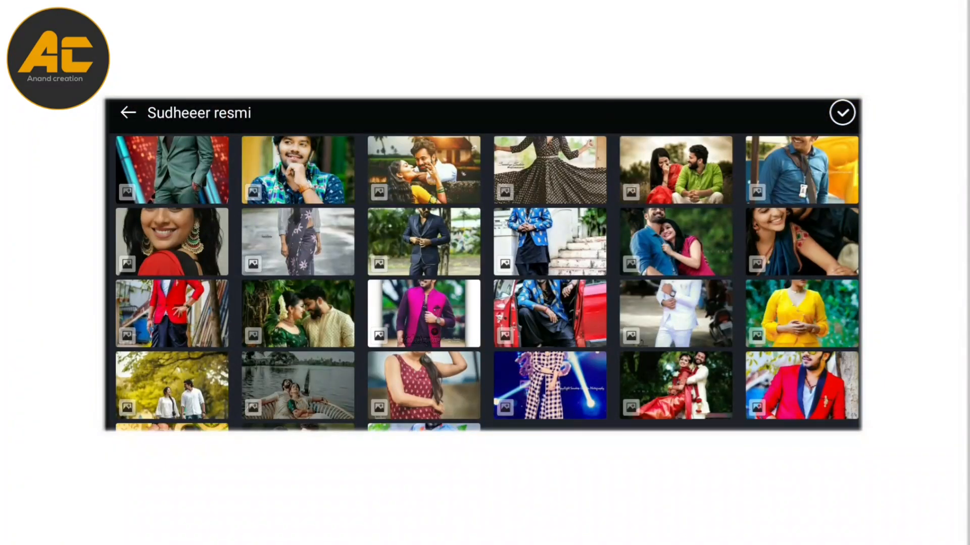
click(172, 241)
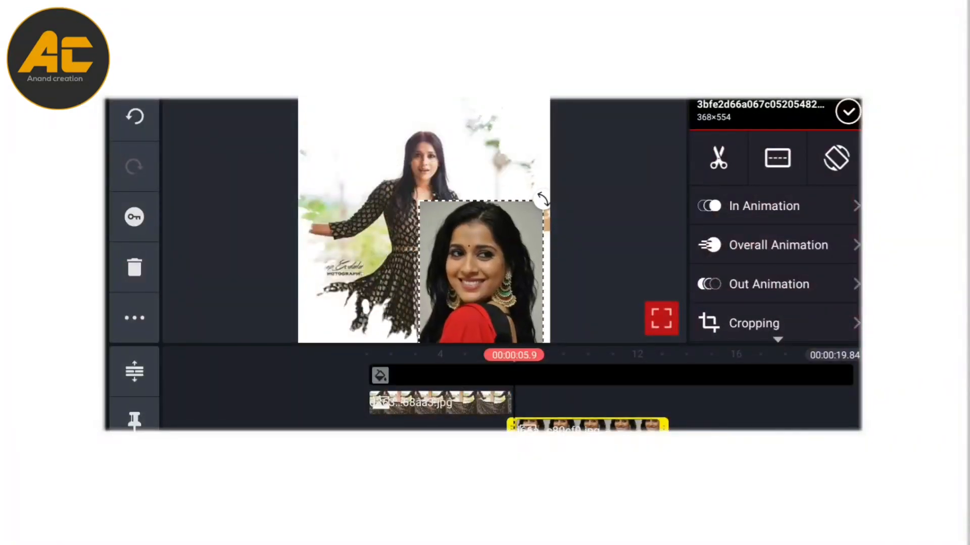
drag(485, 251, 417, 190)
drag(480, 283, 575, 357)
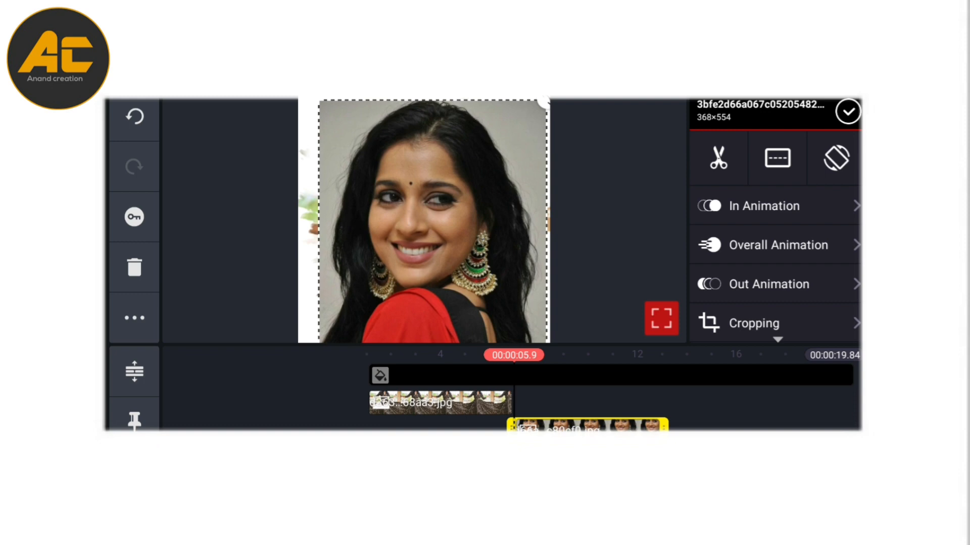
click(133, 318)
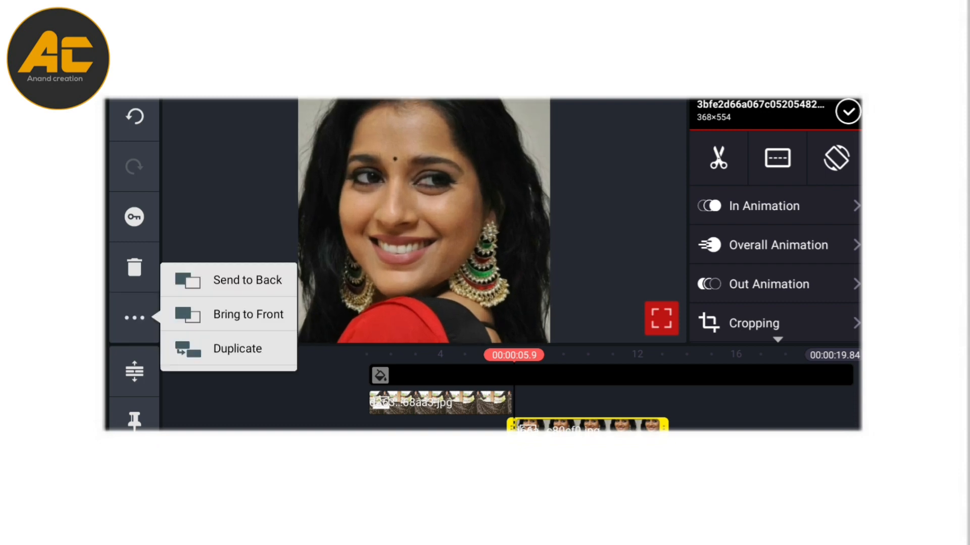
click(231, 280)
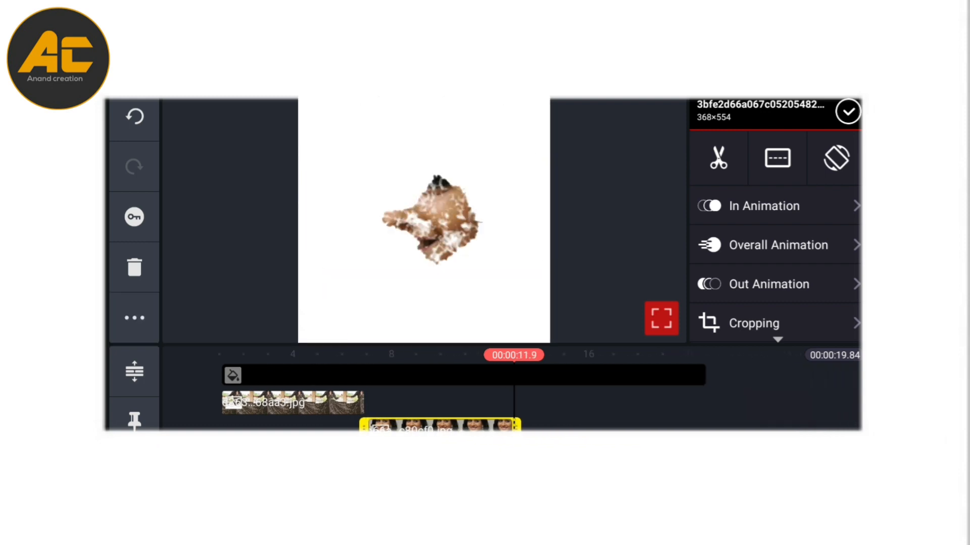
click(606, 227)
Add the yellow-dress photo as a layer, enlarged and positioned to fill the frame.
click(778, 162)
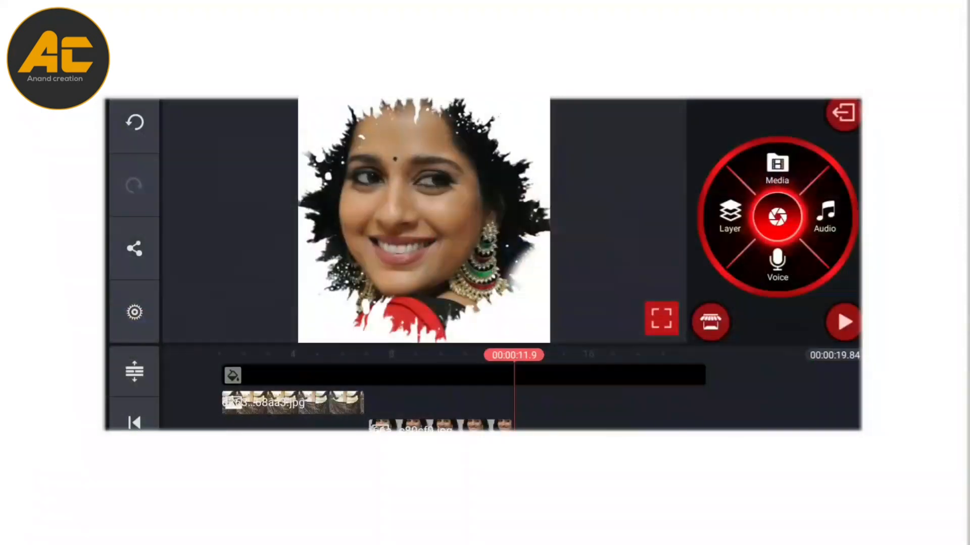
click(730, 227)
click(777, 171)
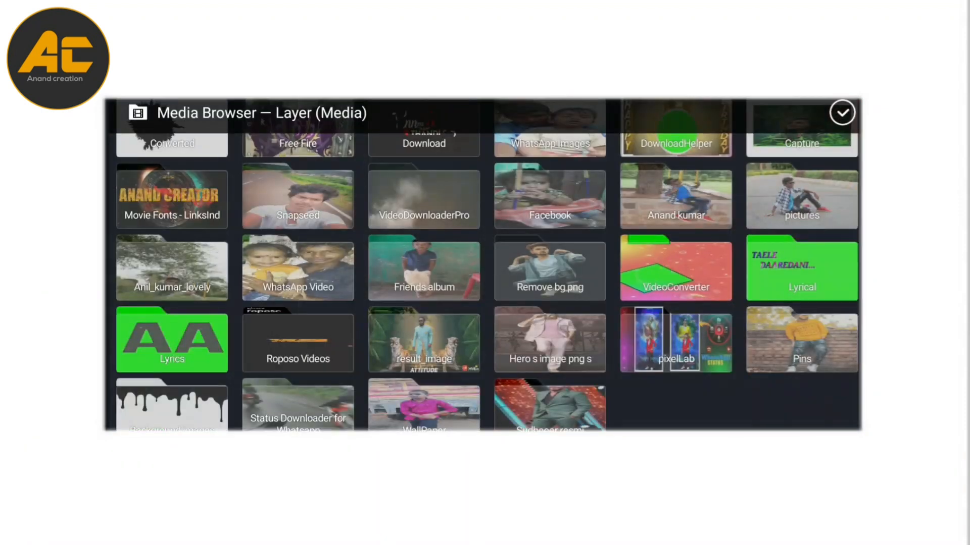
click(671, 214)
scroll(485, 288, down, 1)
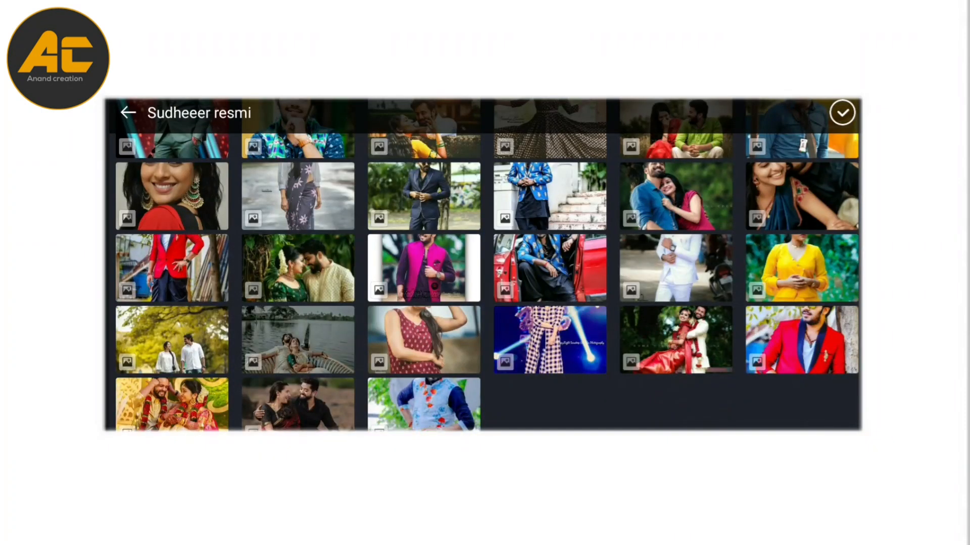
click(801, 267)
drag(431, 219, 409, 205)
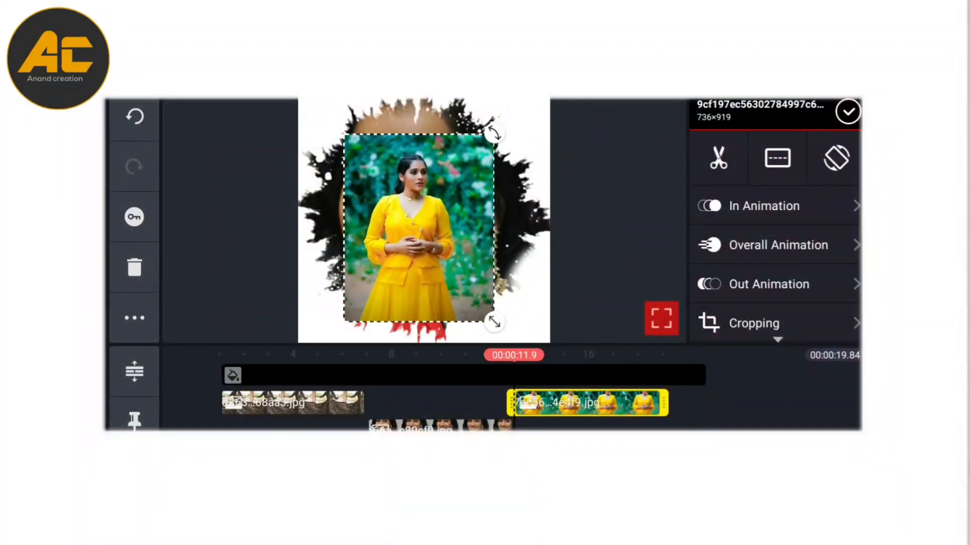
drag(482, 303, 545, 341)
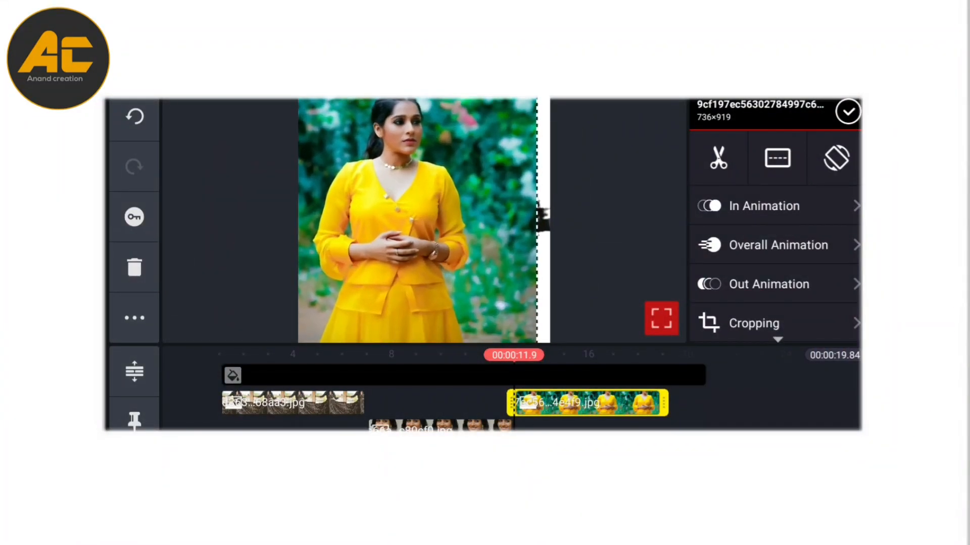
drag(424, 220, 435, 244)
click(134, 317)
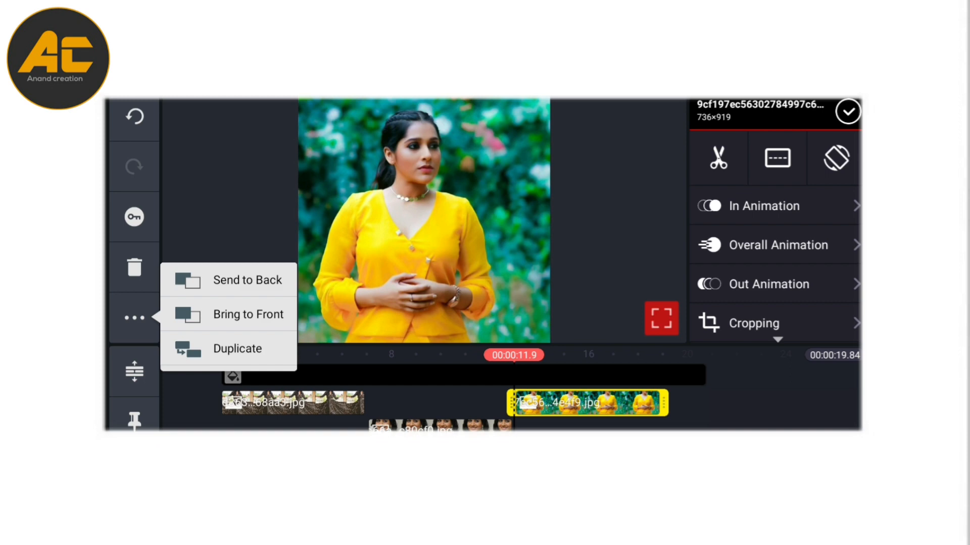
click(248, 280)
Review the splash mask along the timeline, view Share options and return to the home screen.
drag(588, 403, 439, 403)
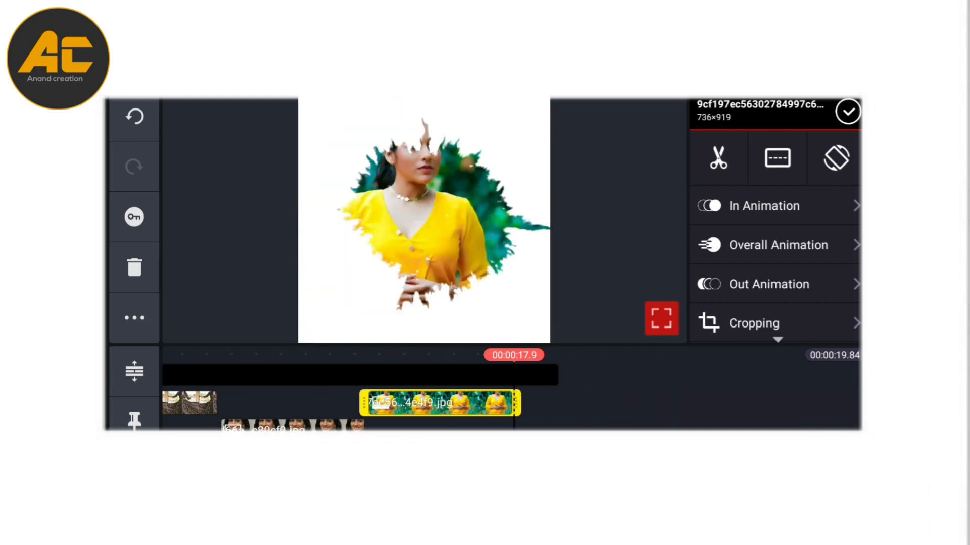
click(847, 111)
drag(363, 403, 462, 403)
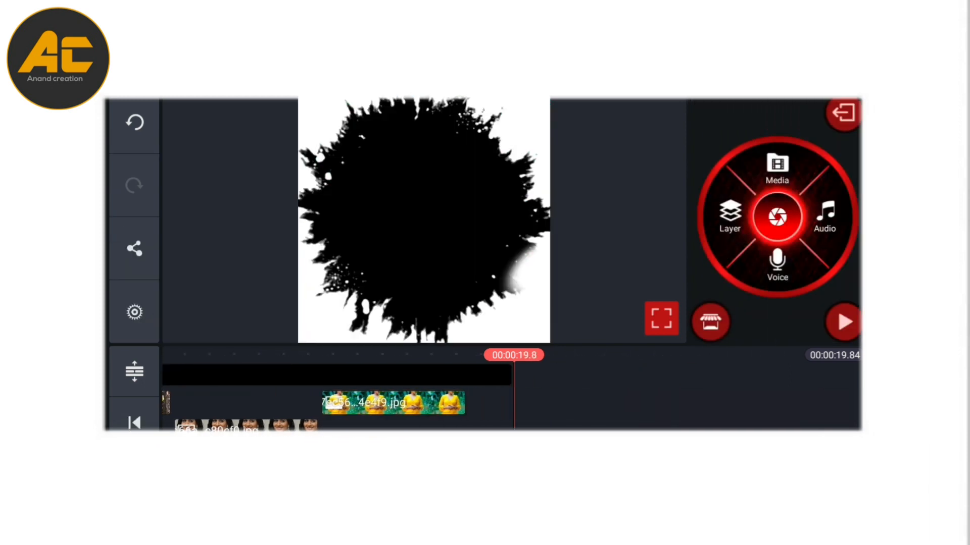
drag(531, 403, 425, 403)
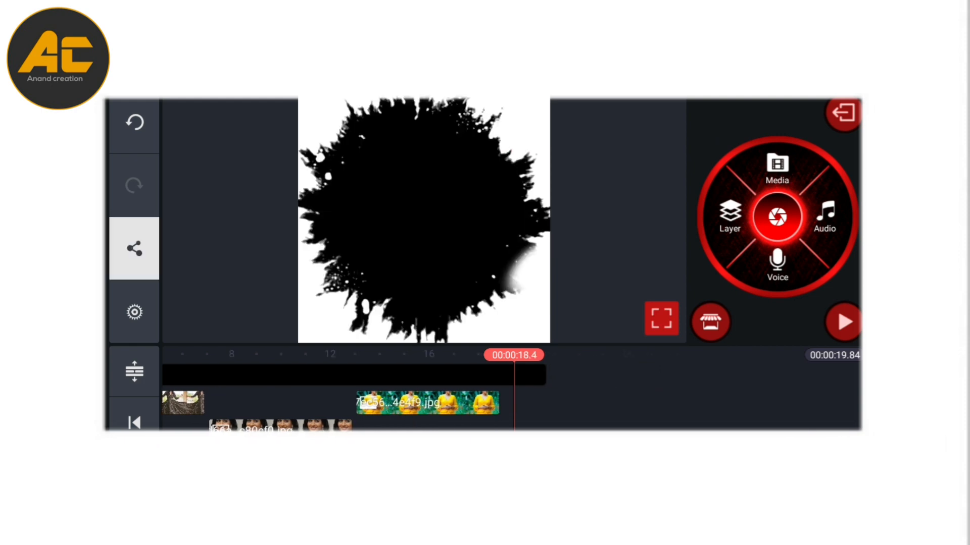
click(134, 250)
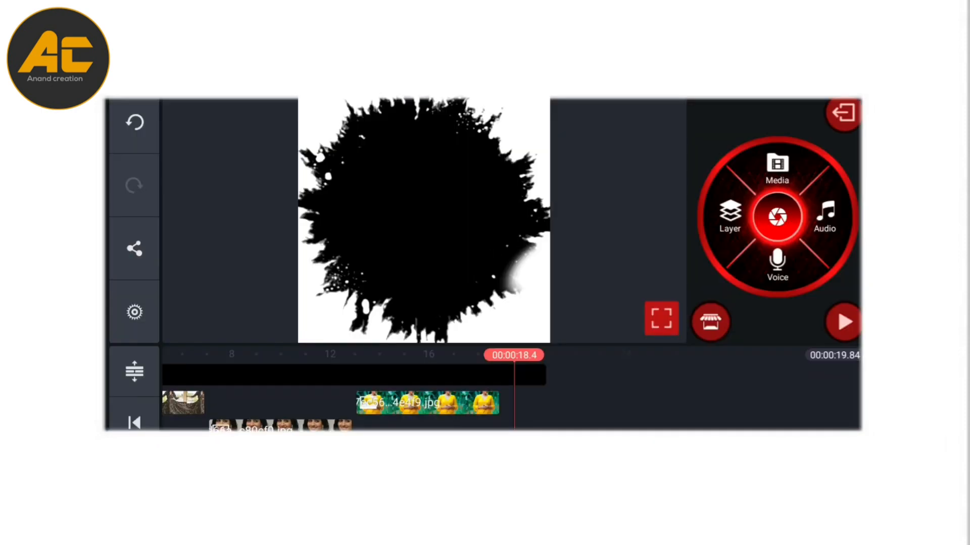
click(843, 113)
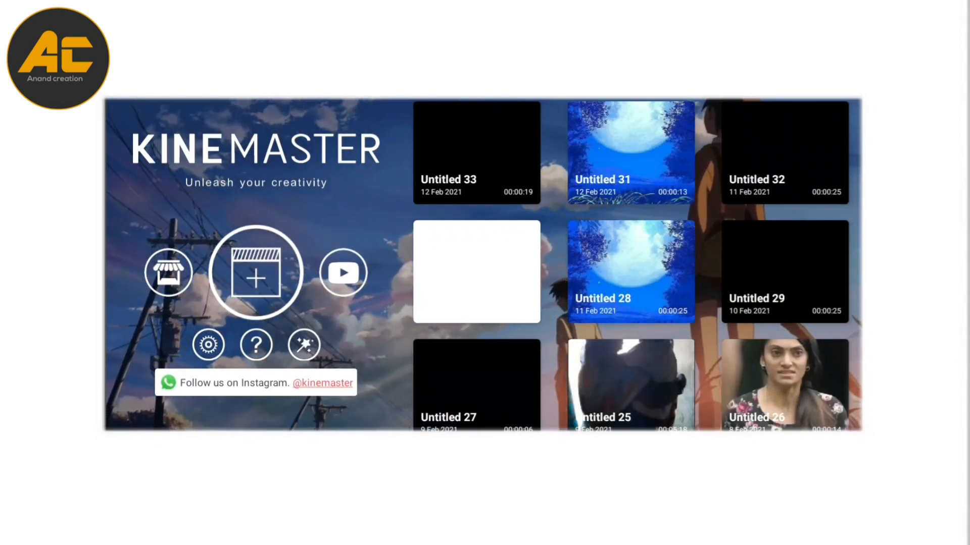
Reopen Untitled 31 for editing and add the exported square video from the Export folder as a layer.
click(631, 151)
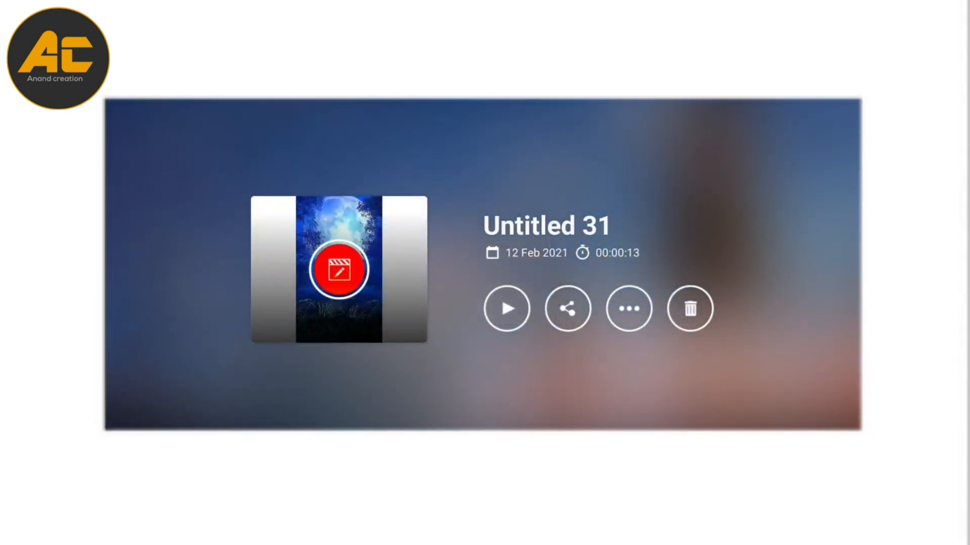
click(338, 270)
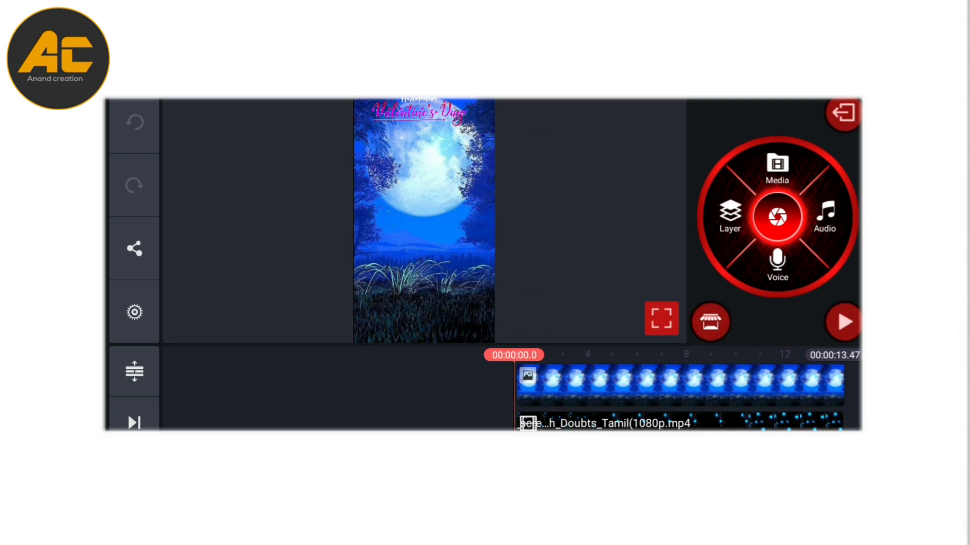
click(729, 227)
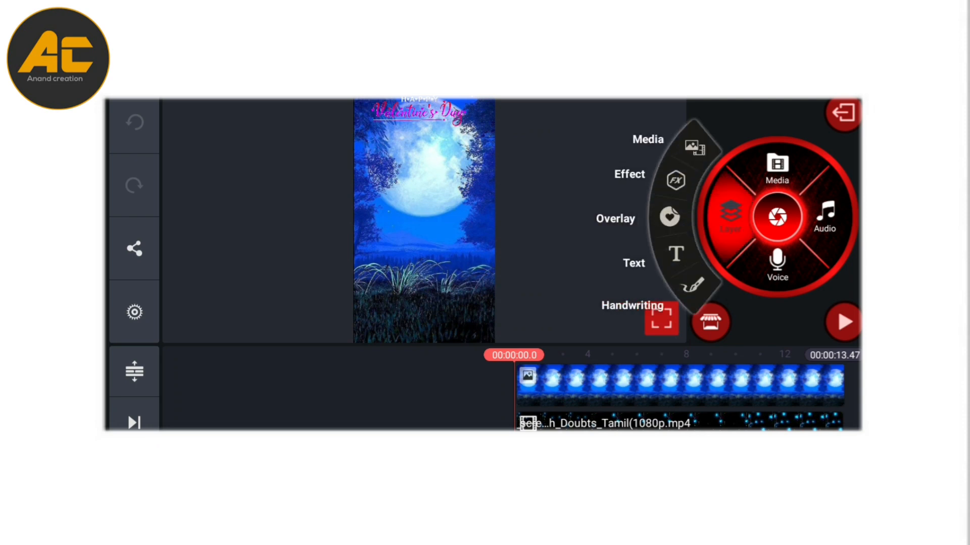
click(697, 144)
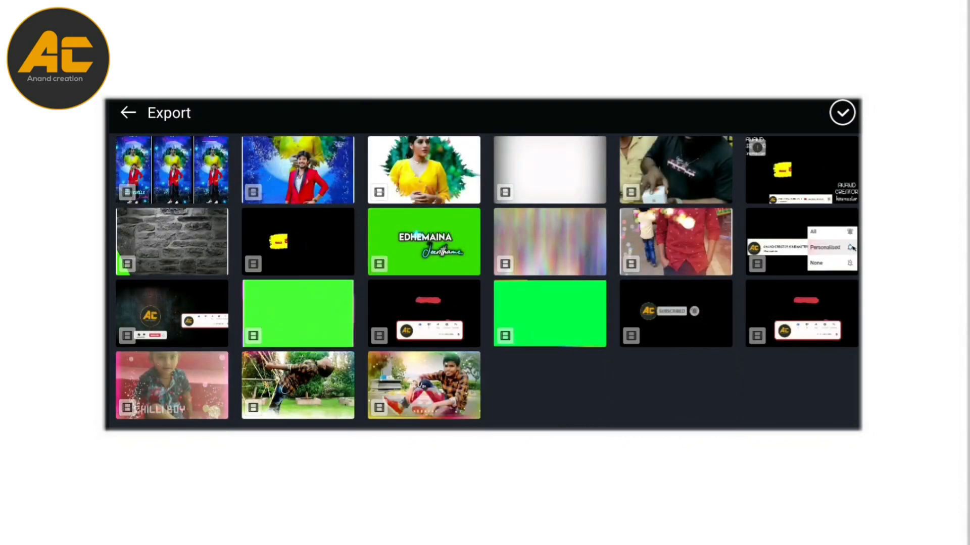
click(550, 169)
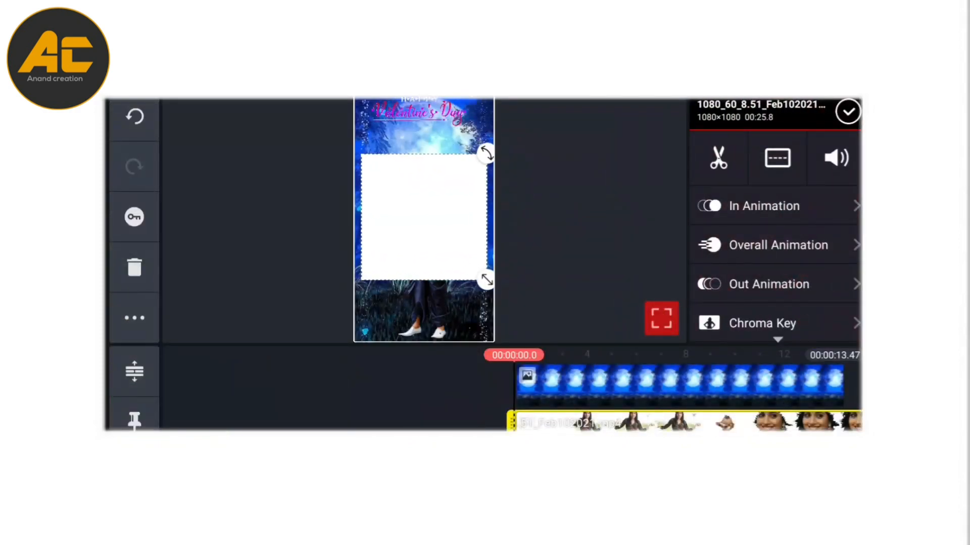
Enlarge the square video layer to fill the vertical frame and blend it with Multiply.
drag(425, 216, 425, 114)
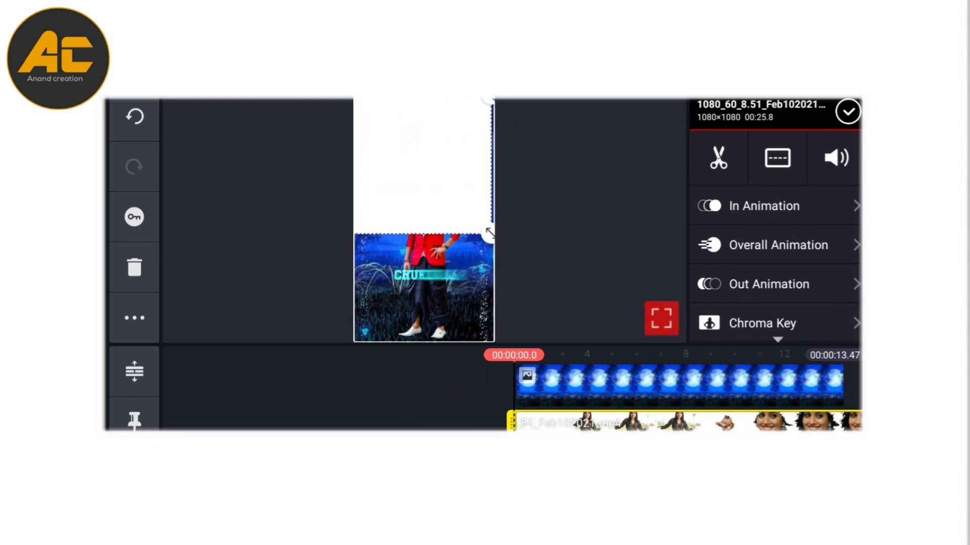
drag(490, 232, 489, 227)
scroll(773, 266, down, 5)
click(758, 241)
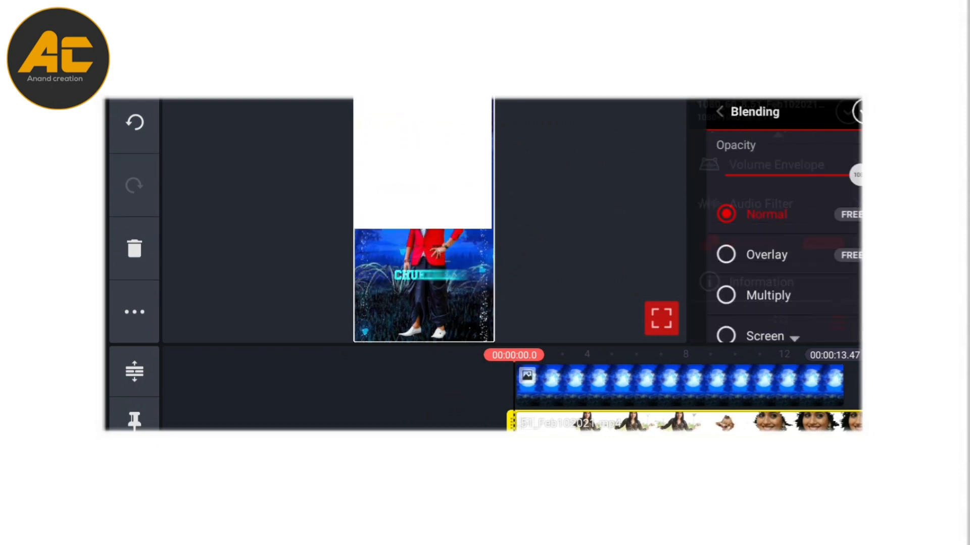
click(750, 277)
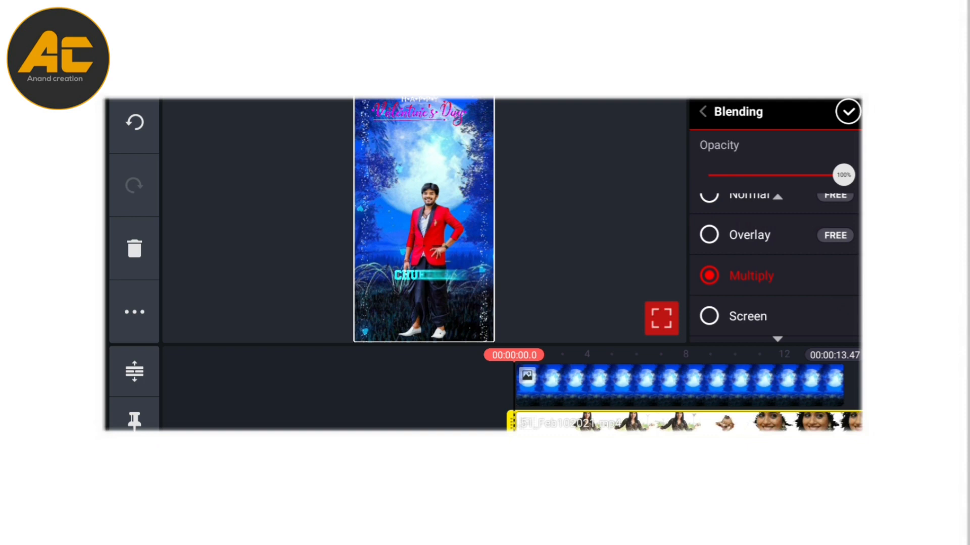
click(135, 312)
click(237, 342)
click(847, 111)
Scrub and play the composition to check the women's photos inside the moon.
drag(833, 383, 228, 382)
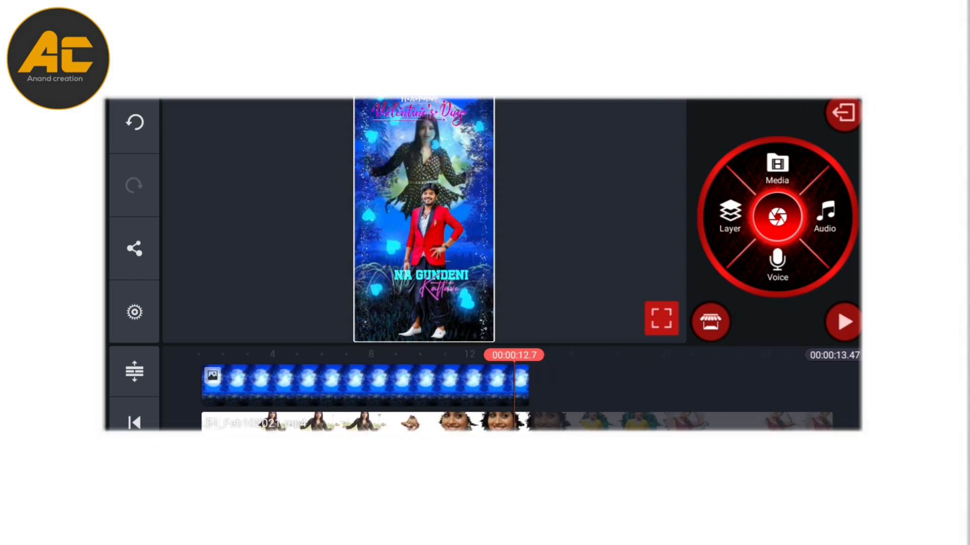
click(133, 422)
click(844, 324)
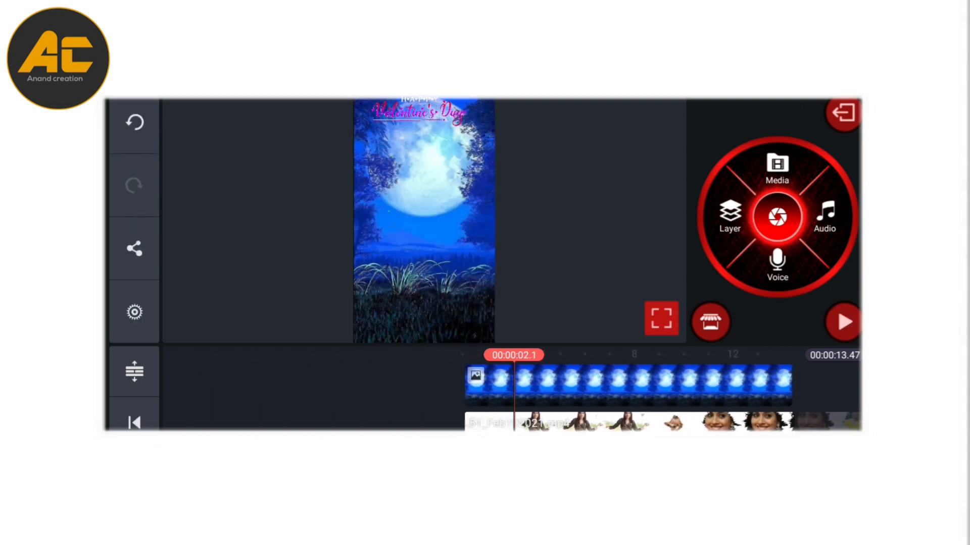
drag(682, 383, 303, 383)
drag(378, 382, 303, 383)
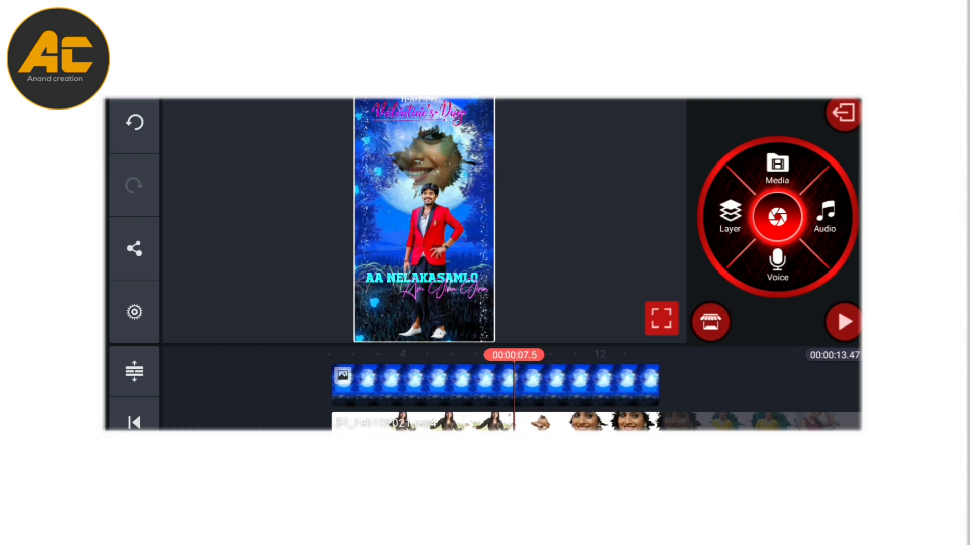
click(135, 422)
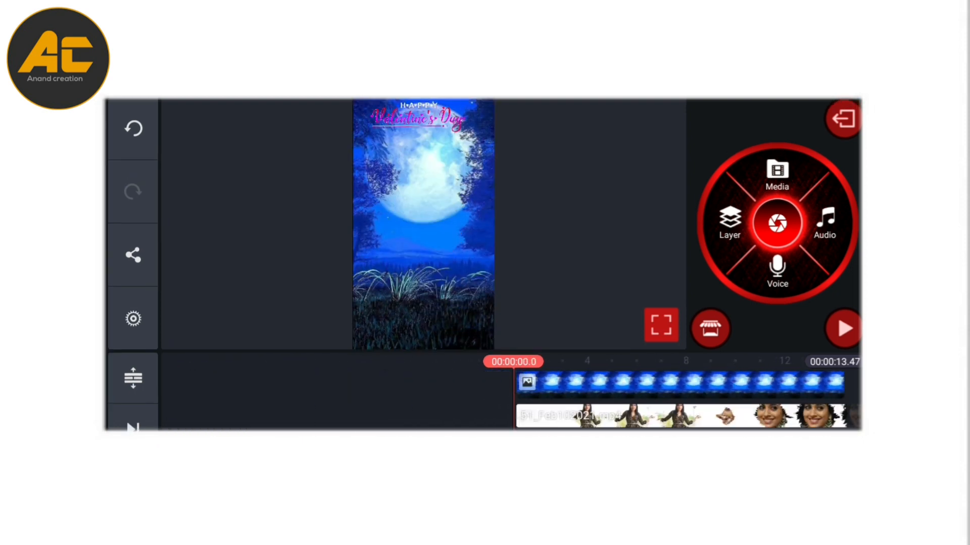
Mute the lyric video clip's audio and return the playhead to the start.
click(678, 412)
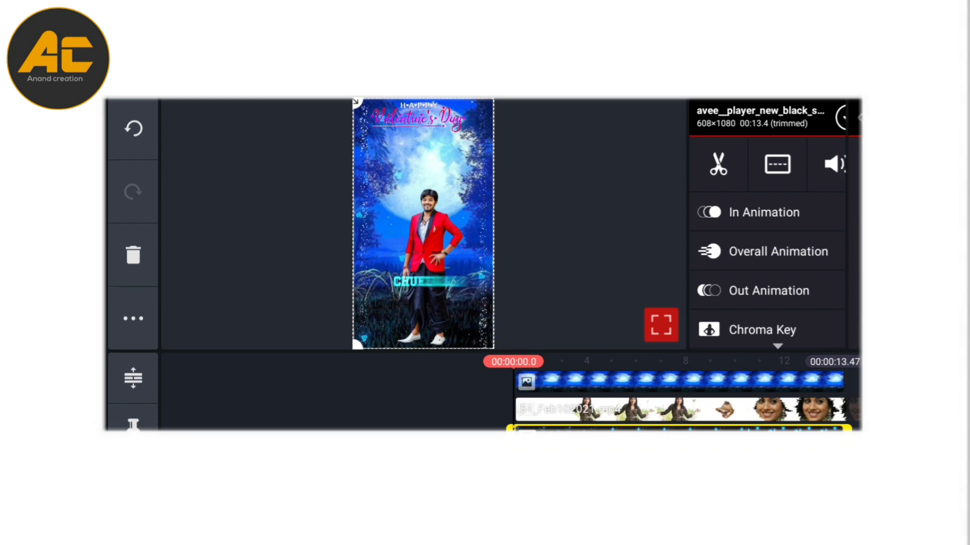
click(836, 164)
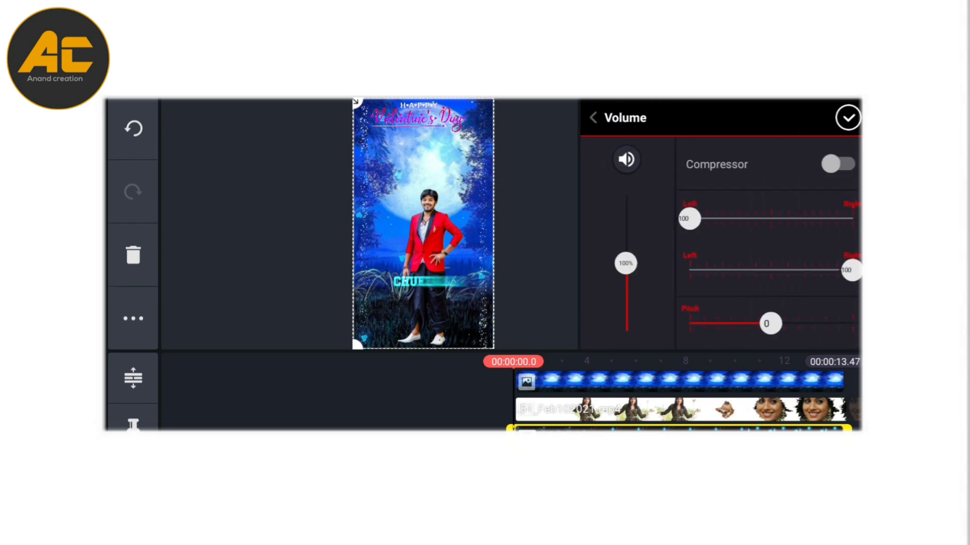
click(626, 159)
click(848, 118)
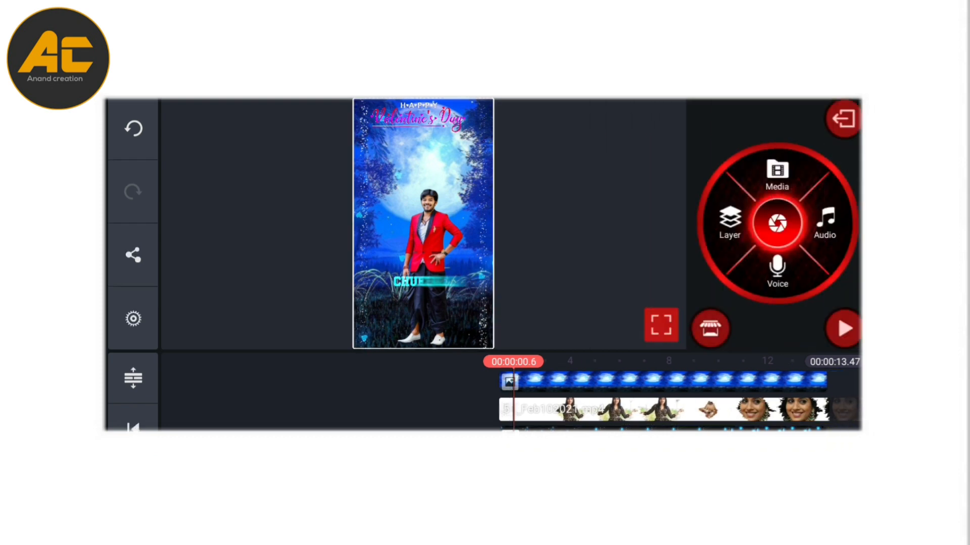
drag(757, 409, 530, 410)
drag(455, 409, 644, 409)
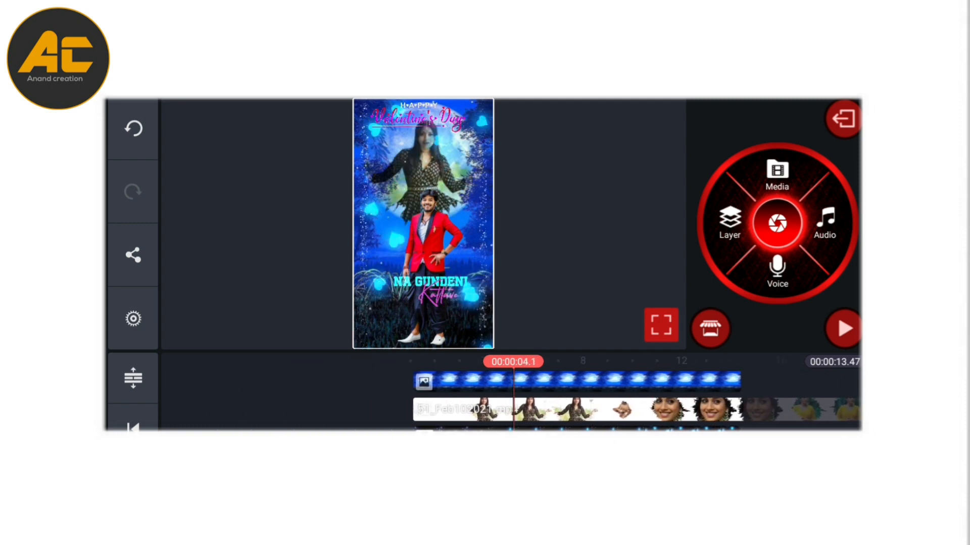
drag(531, 409, 577, 409)
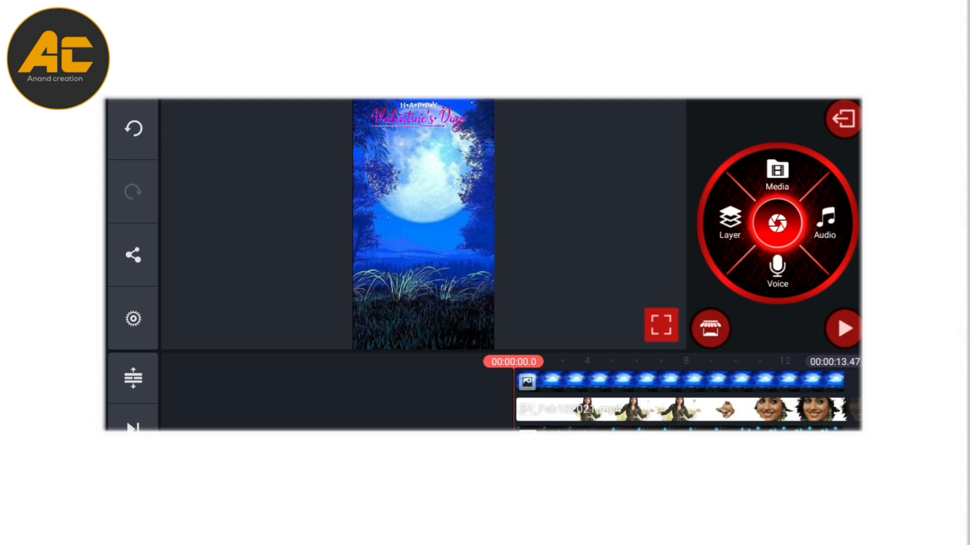
Export the finished project as an FHD 1080p video at 60 fps.
click(133, 256)
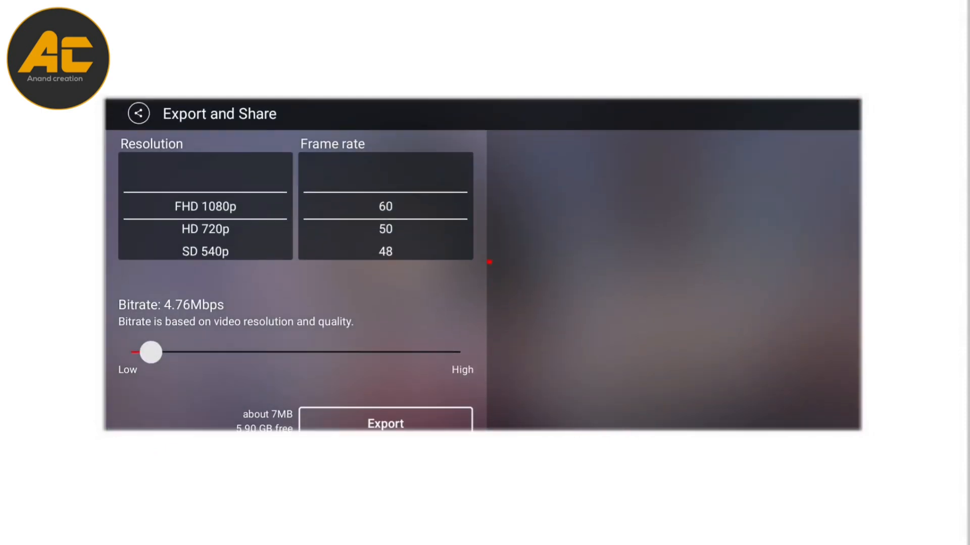
click(384, 421)
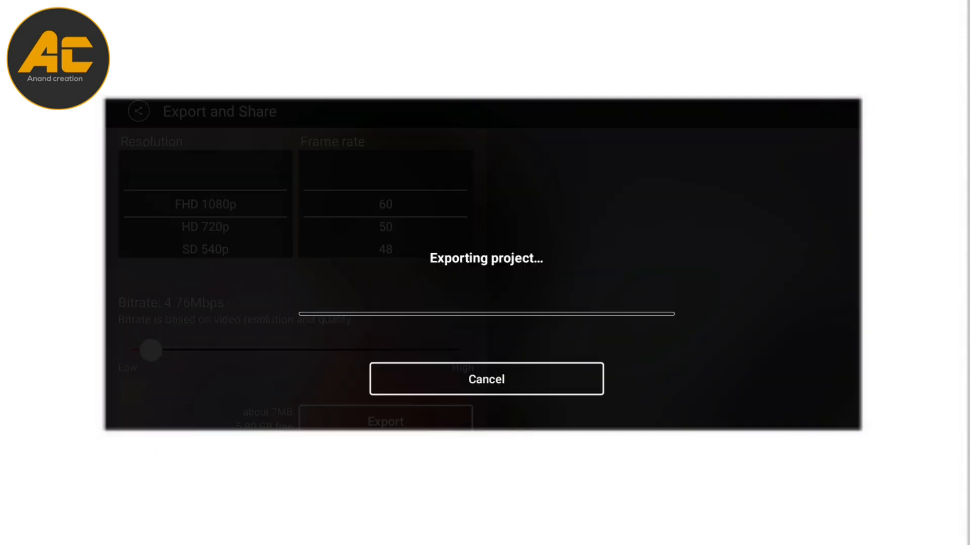